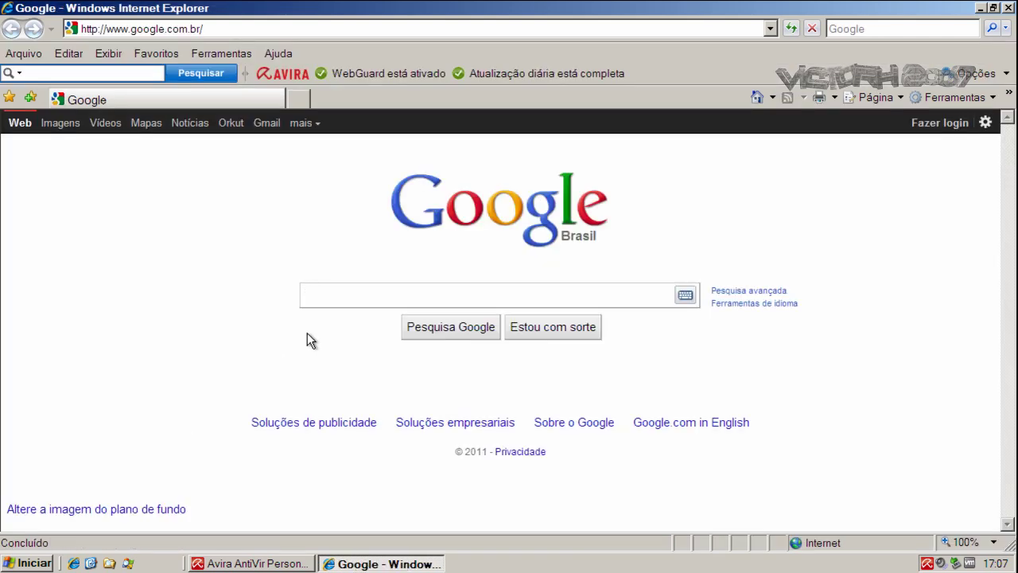
# Step: Search for "free antivirus" with the Avira search toolbar and close the browser after viewing the results
pyautogui.moveTo(363, 79)
pyautogui.click(70, 74)
pyautogui.write('free antivirus')
pyautogui.click(226, 74)
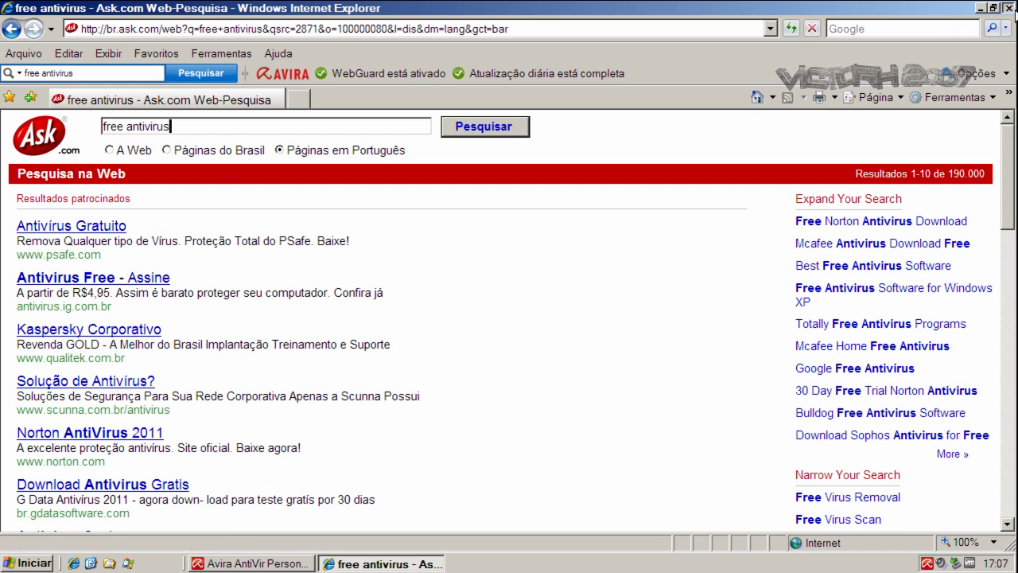
pyautogui.click(1008, 8)
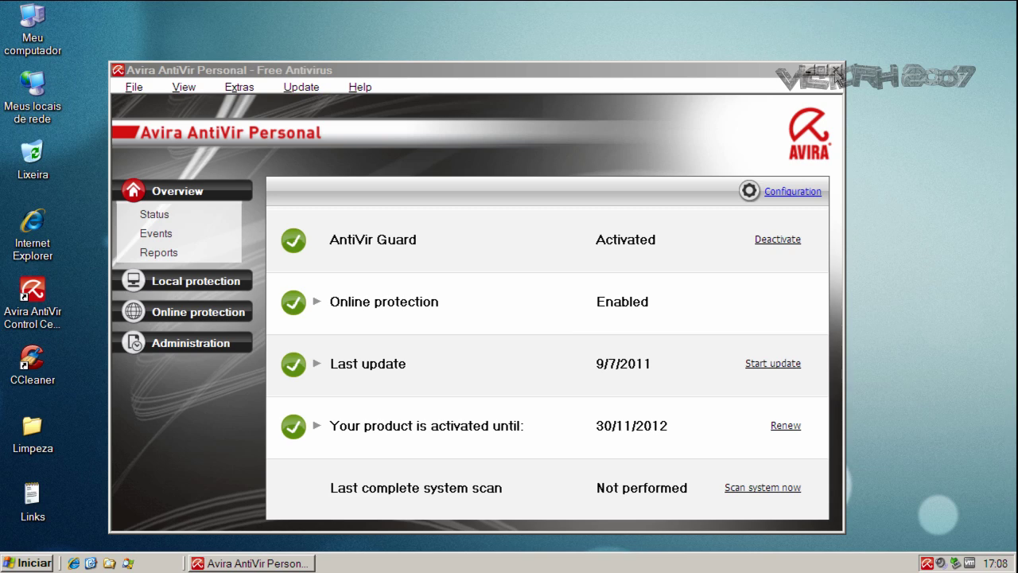
# Step: Close the Avira window and inspect the Avira processes in Process Explorer, sorted by company name in ascending order, then minimize it
pyautogui.click(836, 70)
pyautogui.click(128, 562)
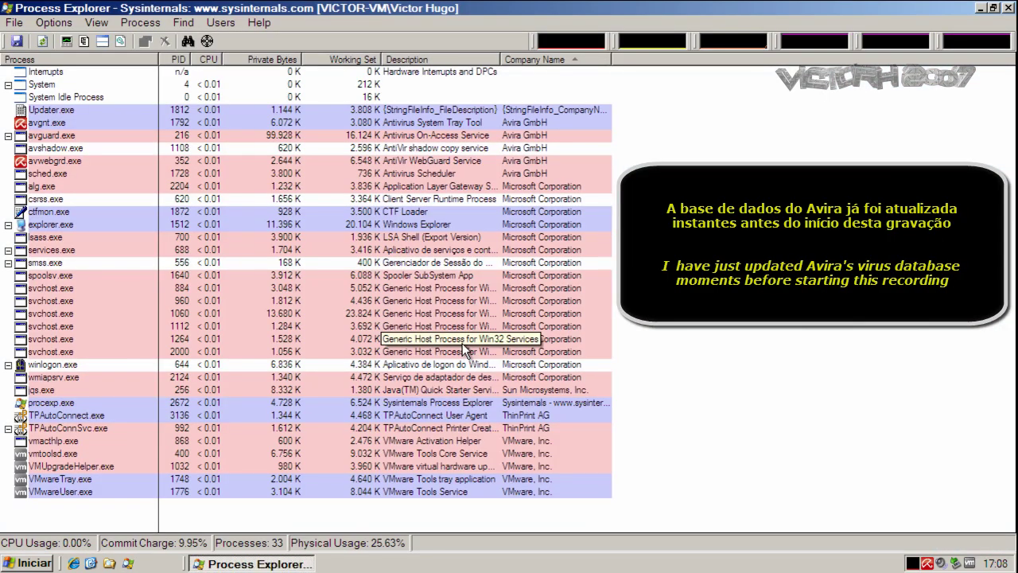
pyautogui.click(541, 57)
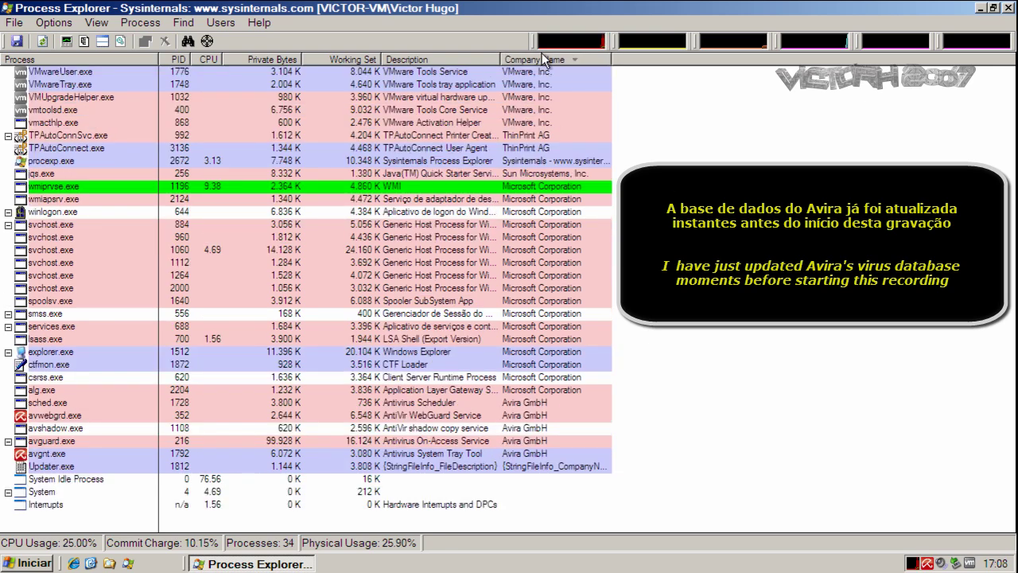
pyautogui.click(542, 58)
pyautogui.moveTo(528, 125); pyautogui.dragTo(530, 175)
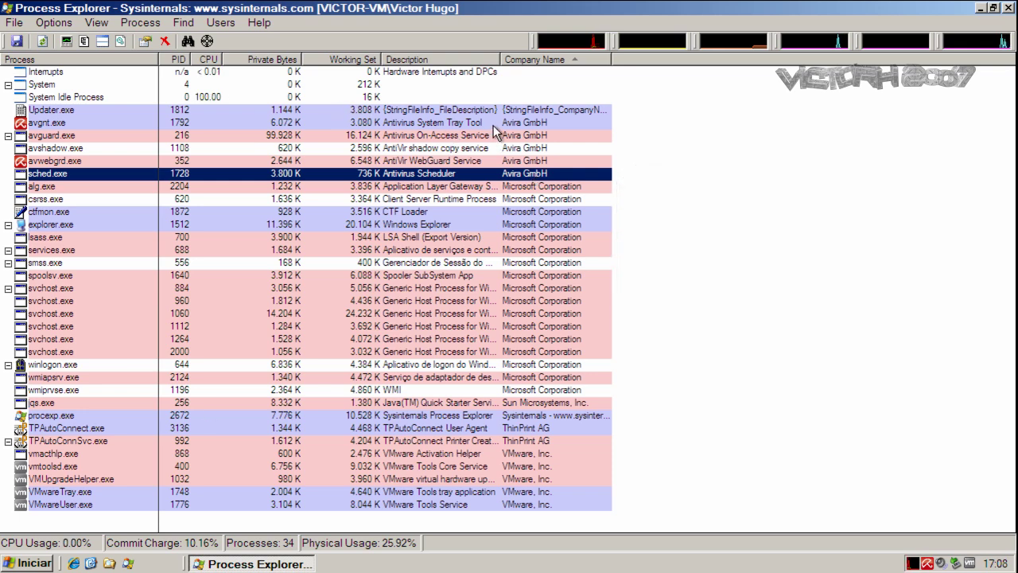
pyautogui.click(372, 127)
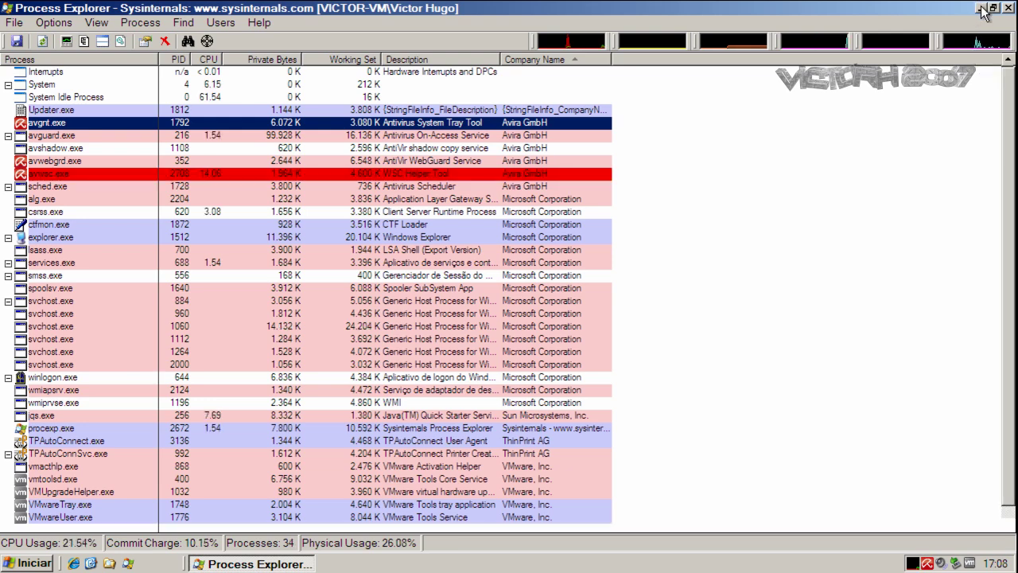
pyautogui.click(982, 8)
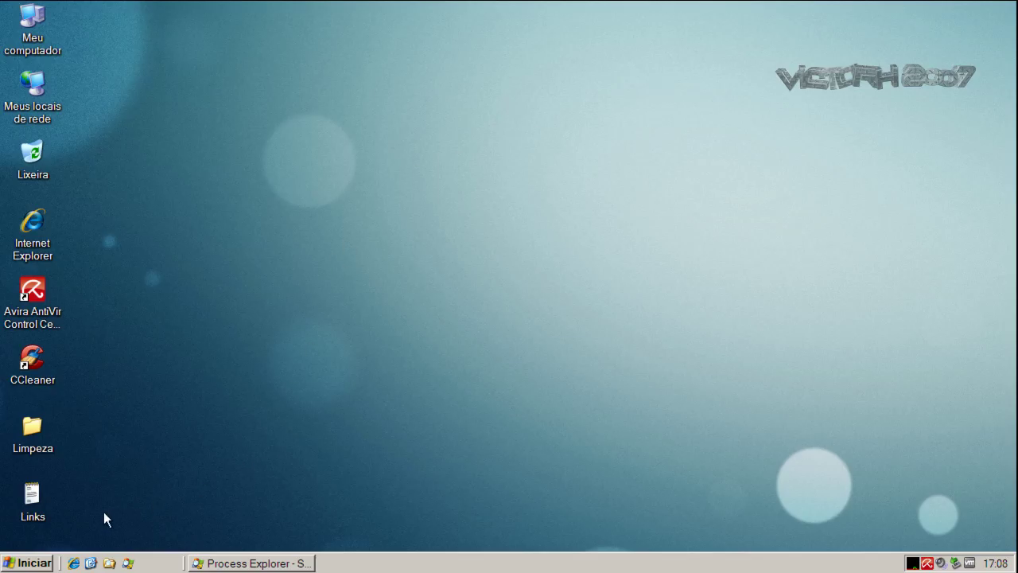
pyautogui.doubleClick(33, 495)
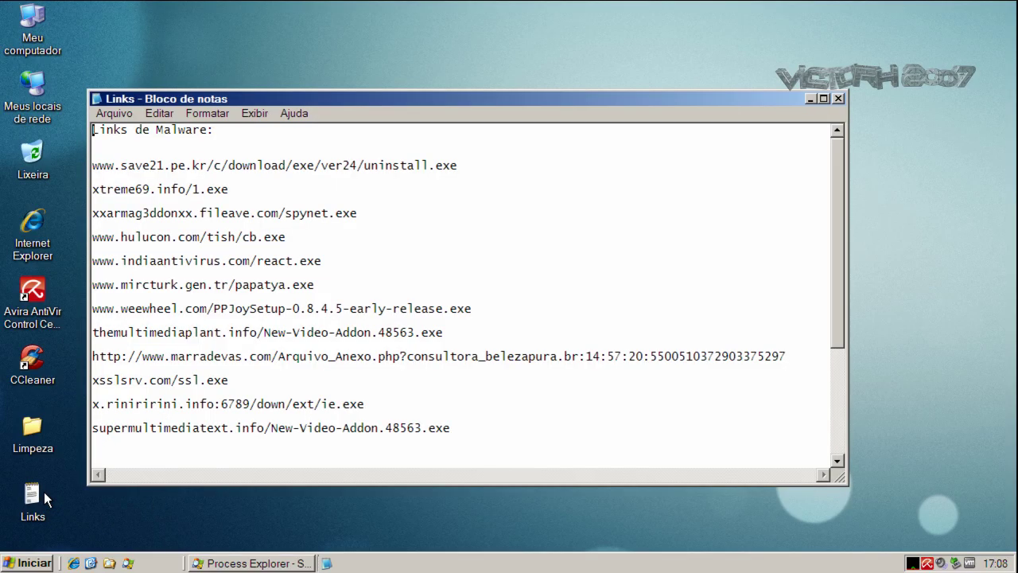
pyautogui.doubleClick(248, 166)
pyautogui.rightClick(246, 167)
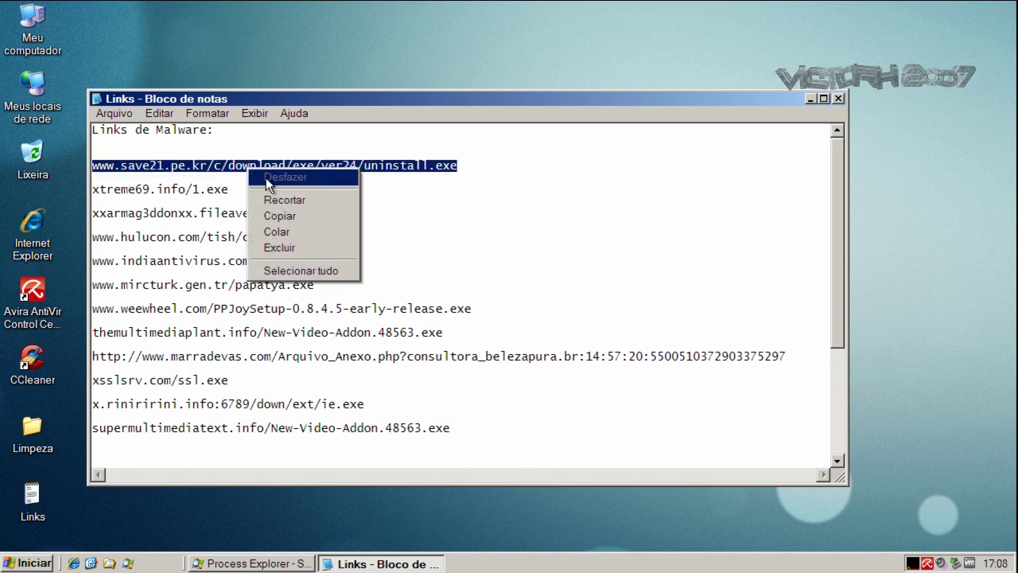
pyautogui.click(284, 218)
pyautogui.click(809, 100)
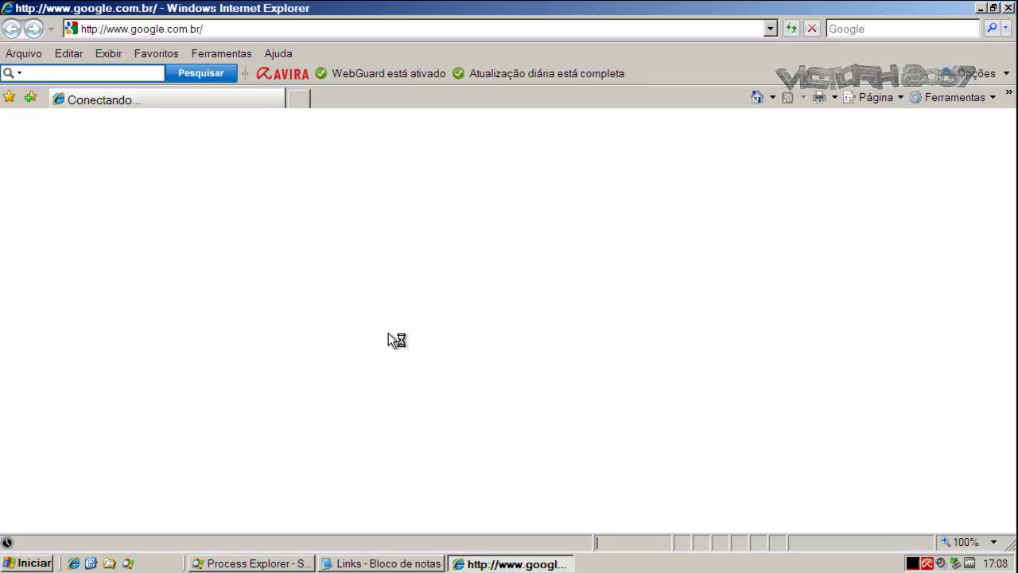
# Step: Load the copied uninstall.exe link in Internet Explorer and return to the home page
pyautogui.click(210, 29)
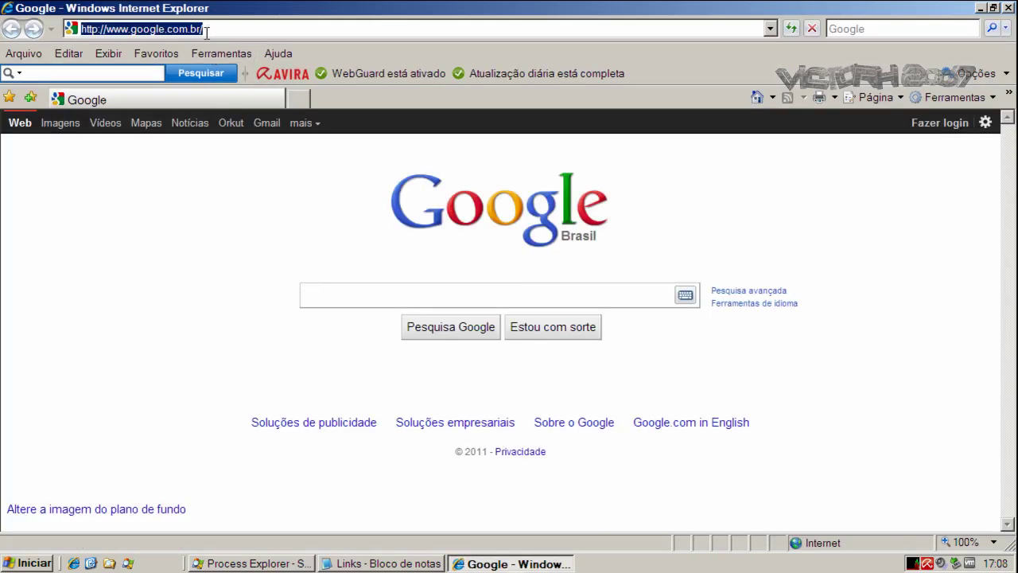
pyautogui.hotkey('ctrl', 'v')
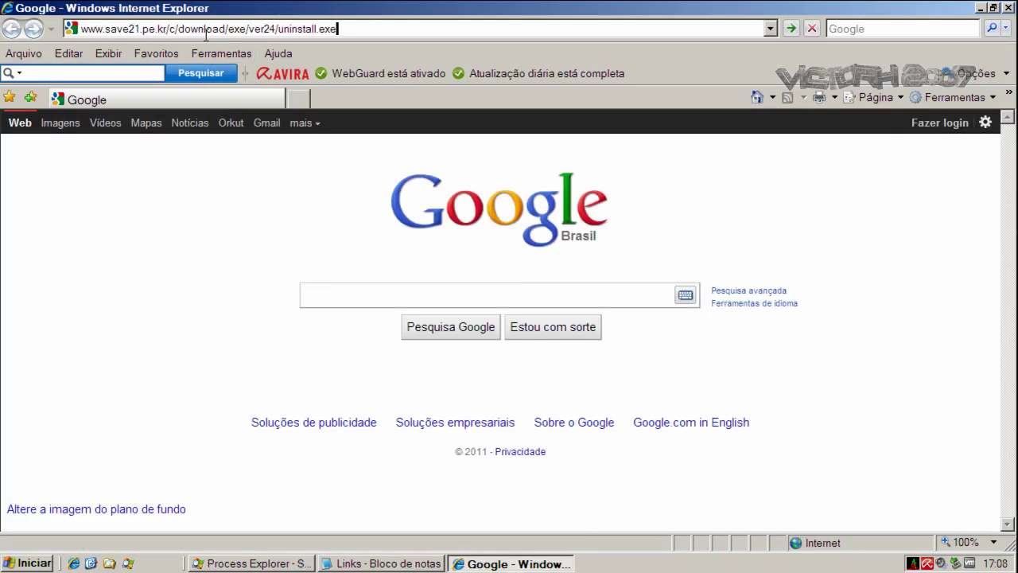
pyautogui.press('Return')
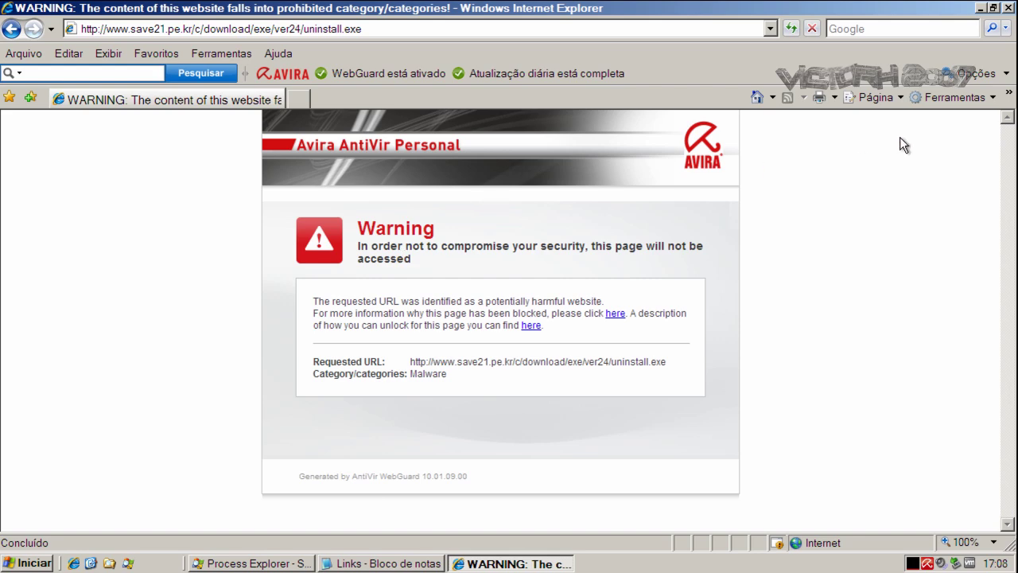
pyautogui.click(757, 97)
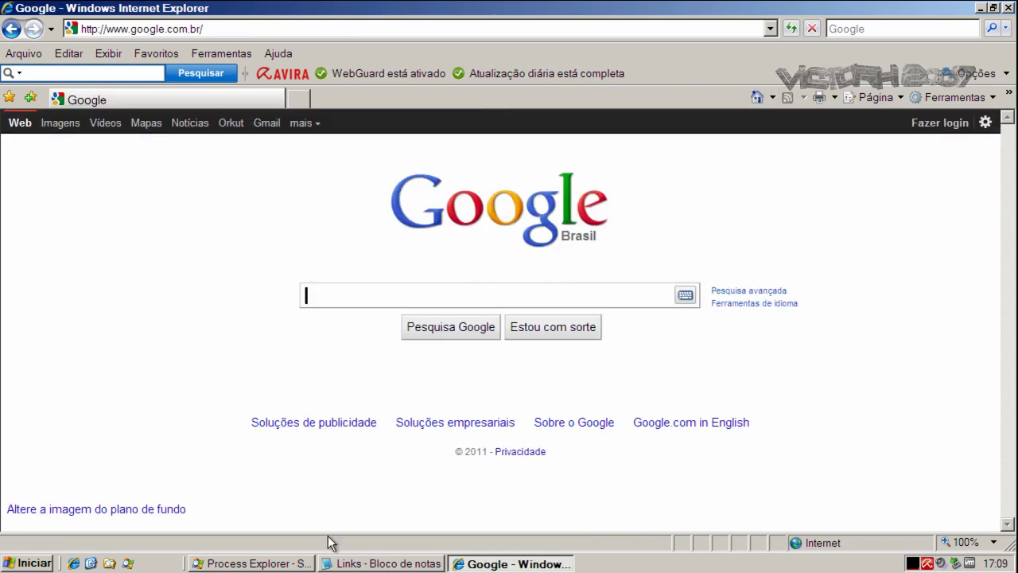
# Step: Copy the xtreme69.info/1.exe link from the Links file, load it in the browser and return to the home page
pyautogui.click(350, 563)
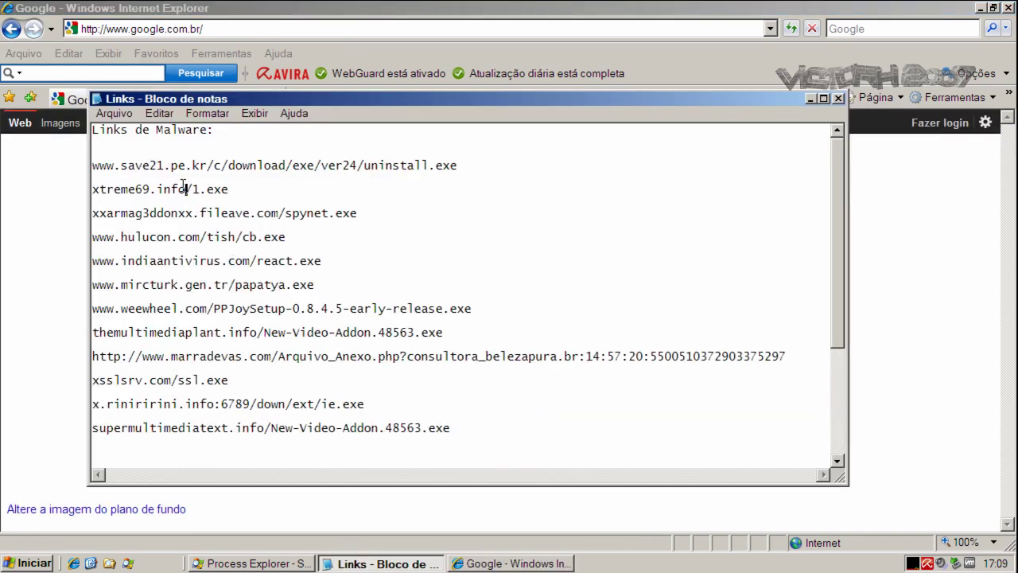
pyautogui.doubleClick(183, 189)
pyautogui.rightClick(182, 187)
pyautogui.click(213, 233)
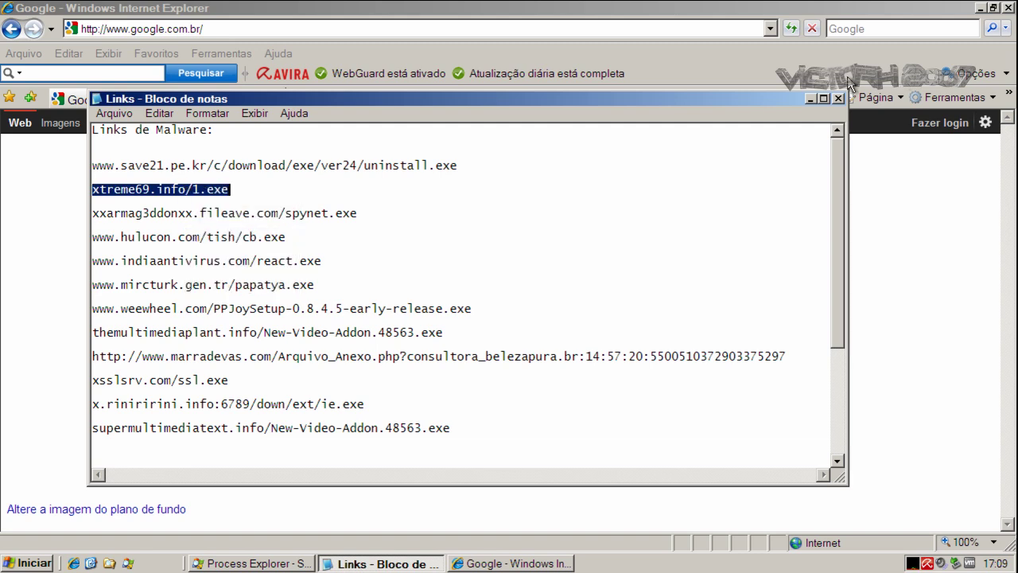
pyautogui.click(810, 98)
pyautogui.click(205, 29)
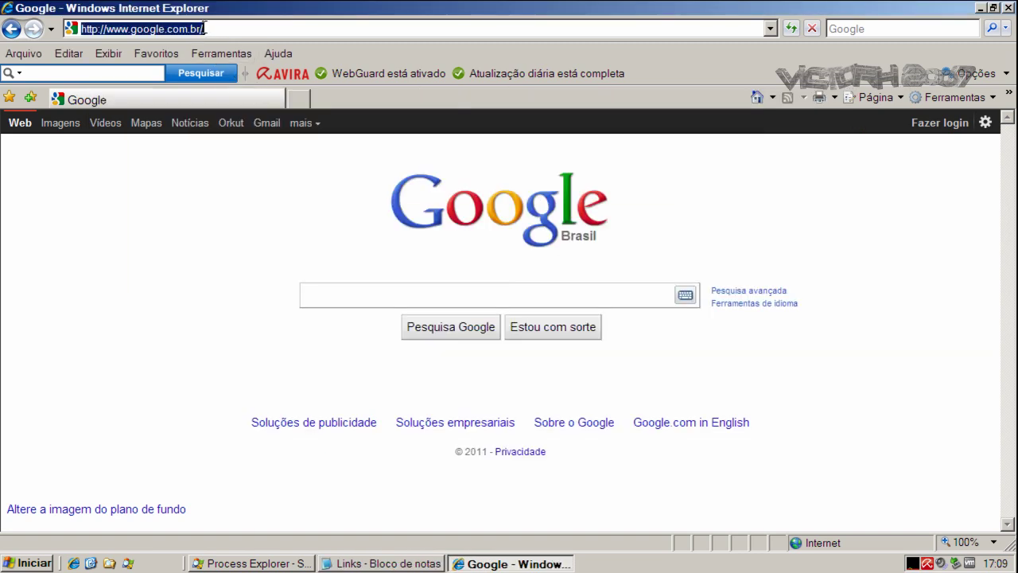
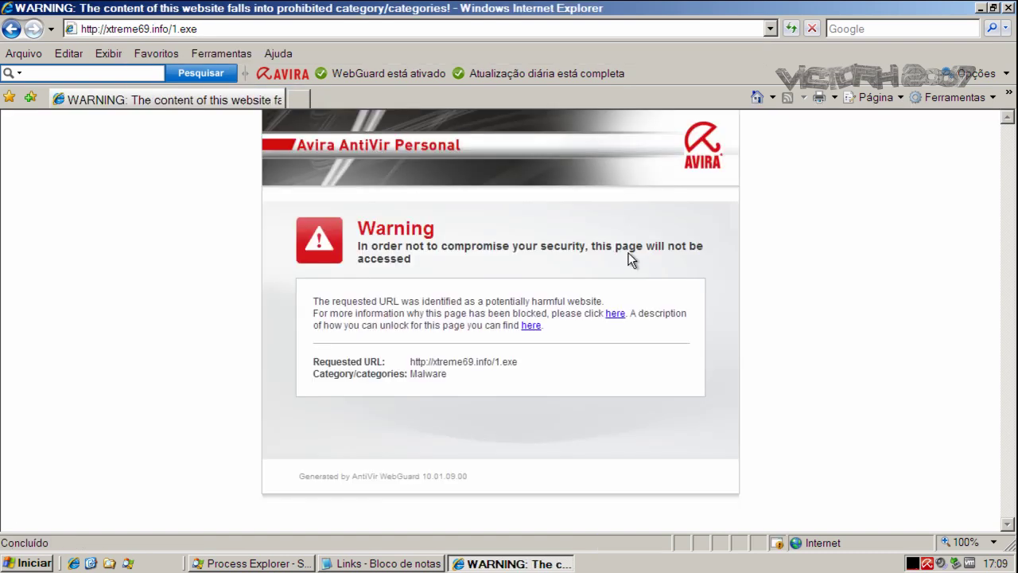
pyautogui.click(757, 97)
# Step: Load the xxarmag3ddonxx.fileave.com/spynet.exe link from the Links file in the browser and have Avira remove the detected file
pyautogui.click(382, 563)
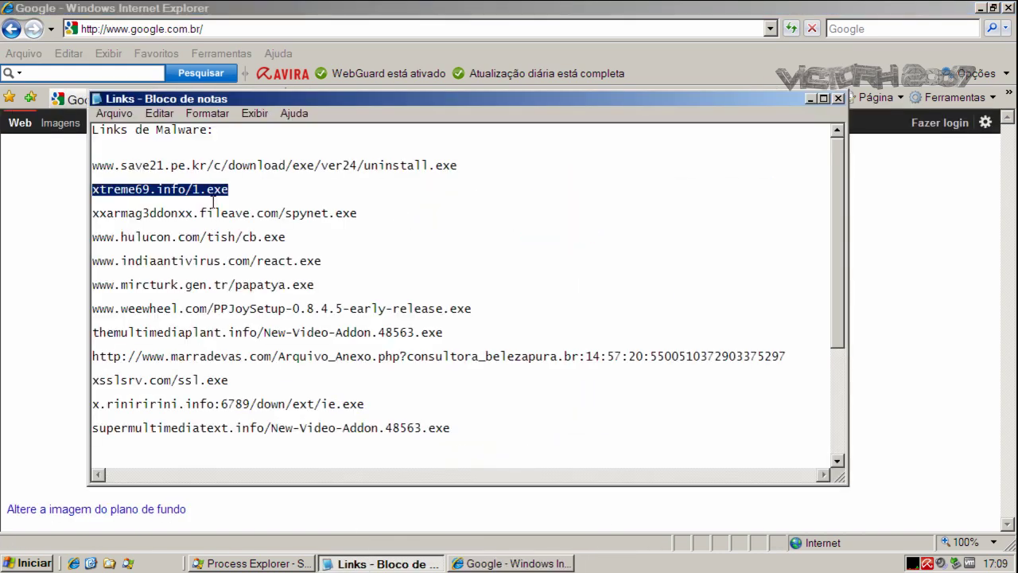
pyautogui.doubleClick(216, 213)
pyautogui.rightClick(216, 213)
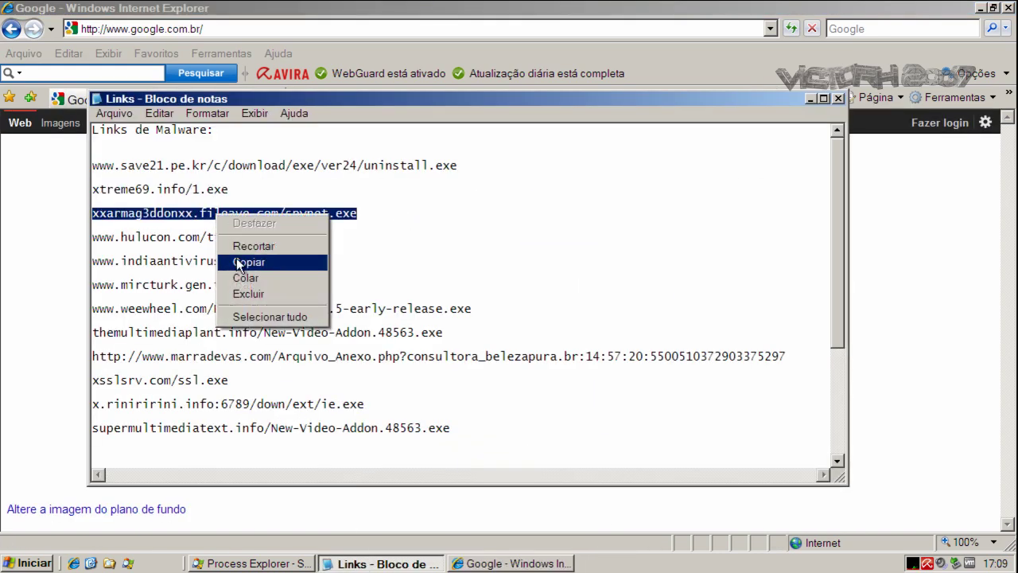
pyautogui.click(239, 262)
pyautogui.click(185, 28)
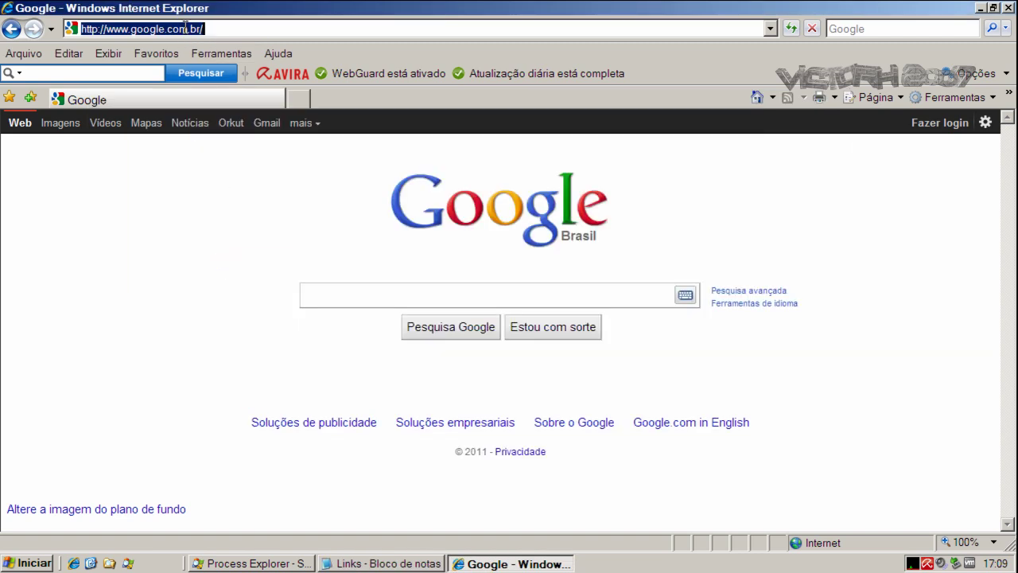
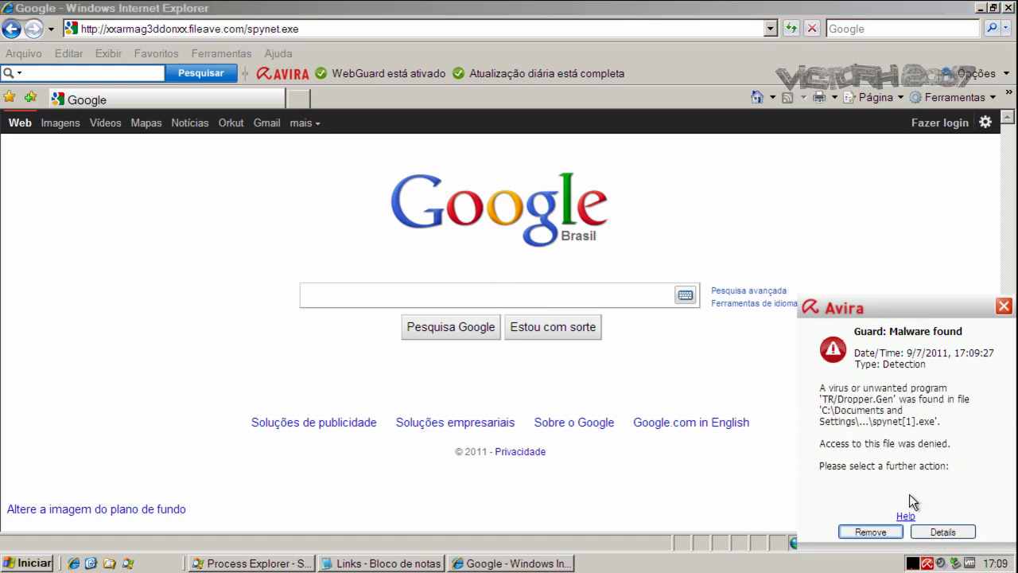
pyautogui.click(875, 526)
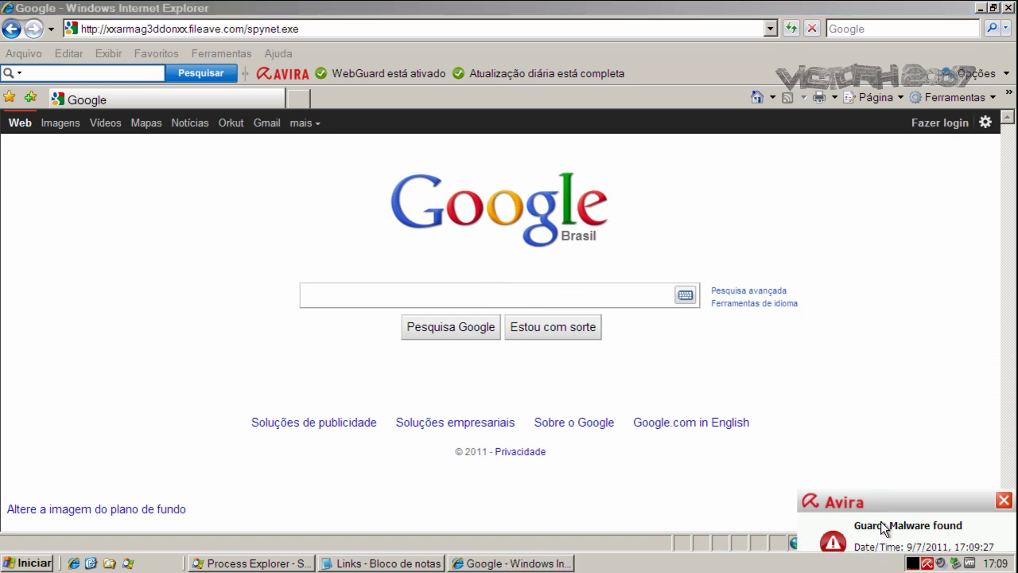
pyautogui.click(407, 563)
pyautogui.doubleClick(149, 237)
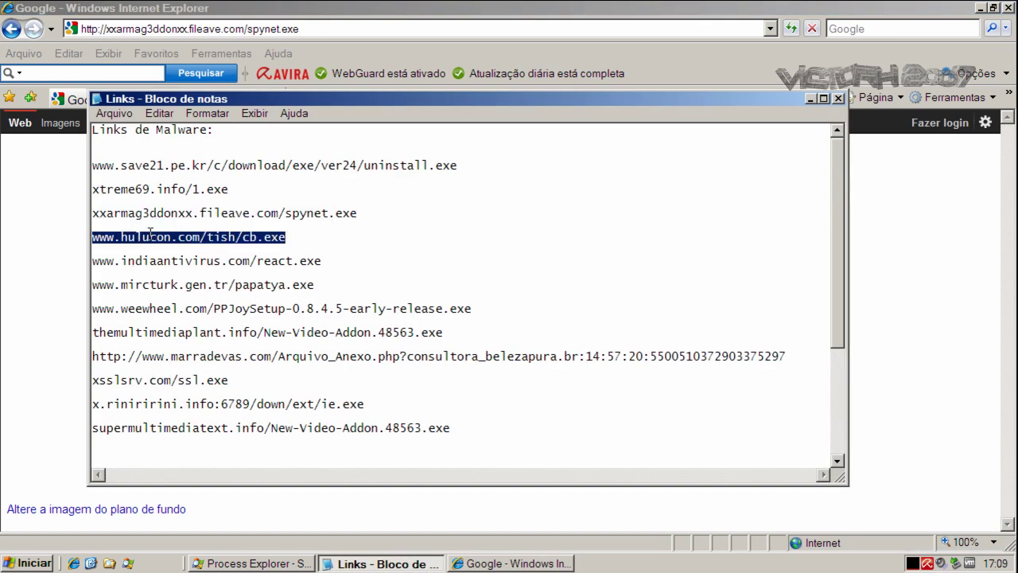
pyautogui.rightClick(150, 237)
pyautogui.click(183, 283)
pyautogui.click(144, 27)
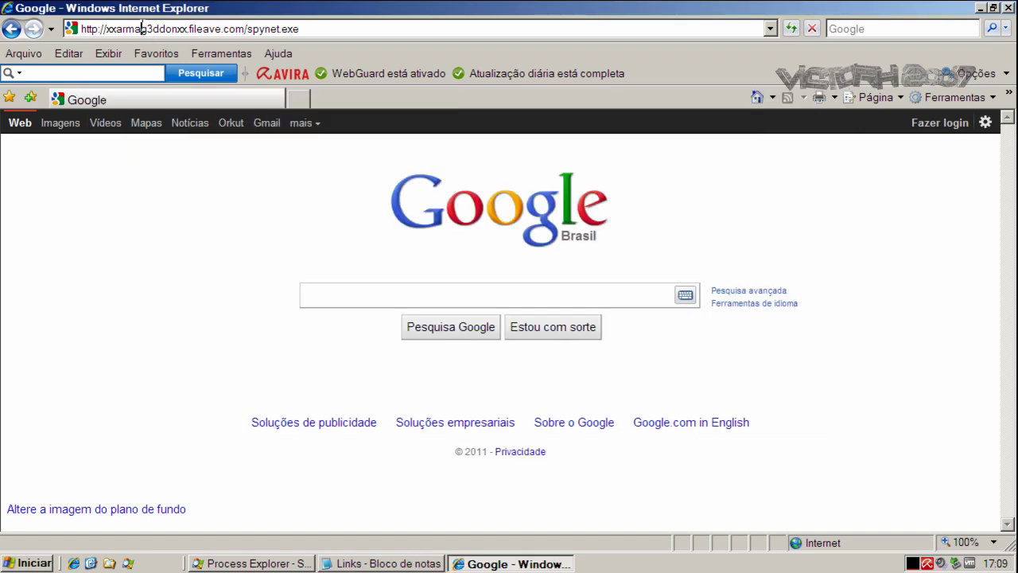
pyautogui.hotkey('ctrl', 'v')
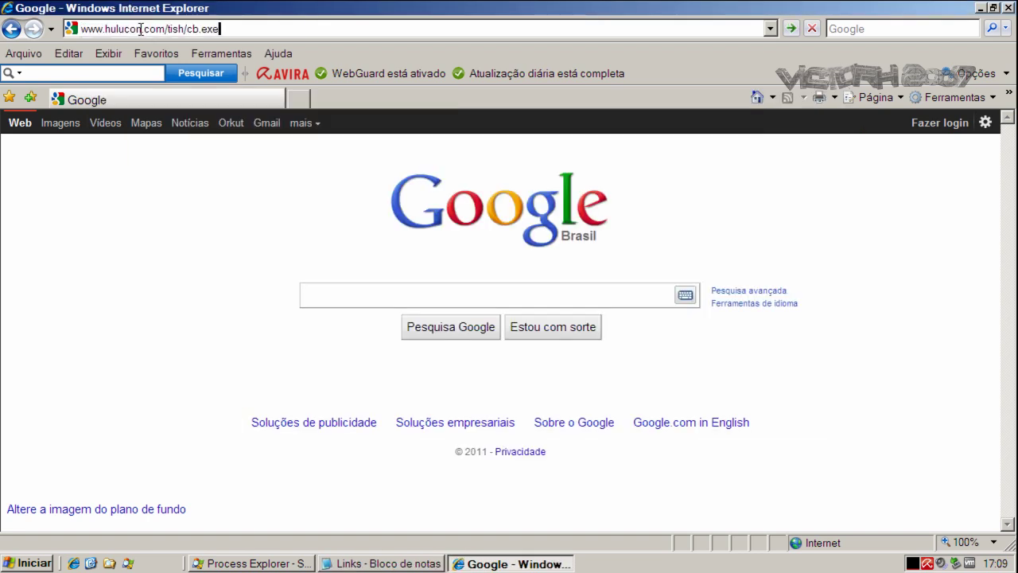
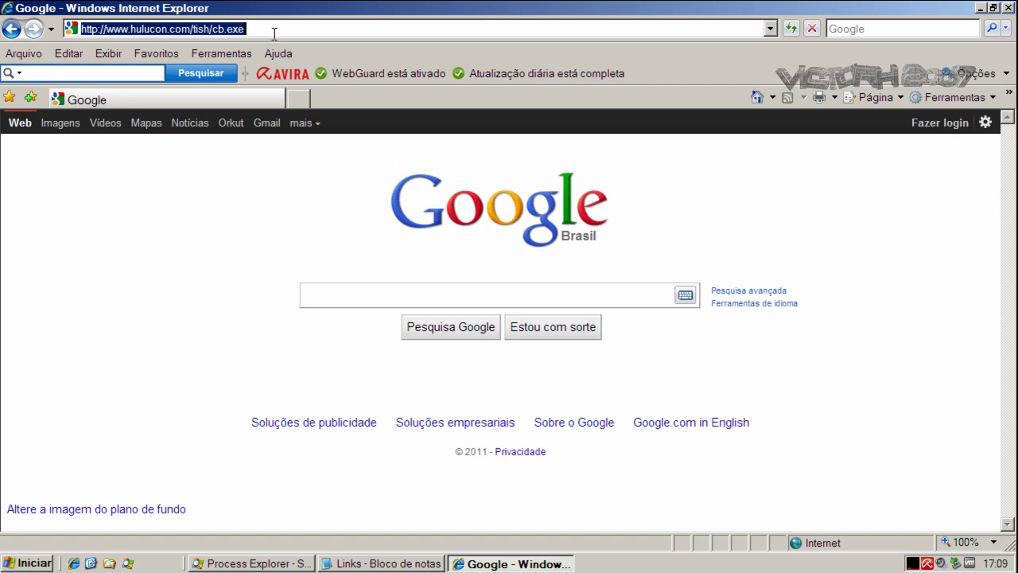
pyautogui.press('Return')
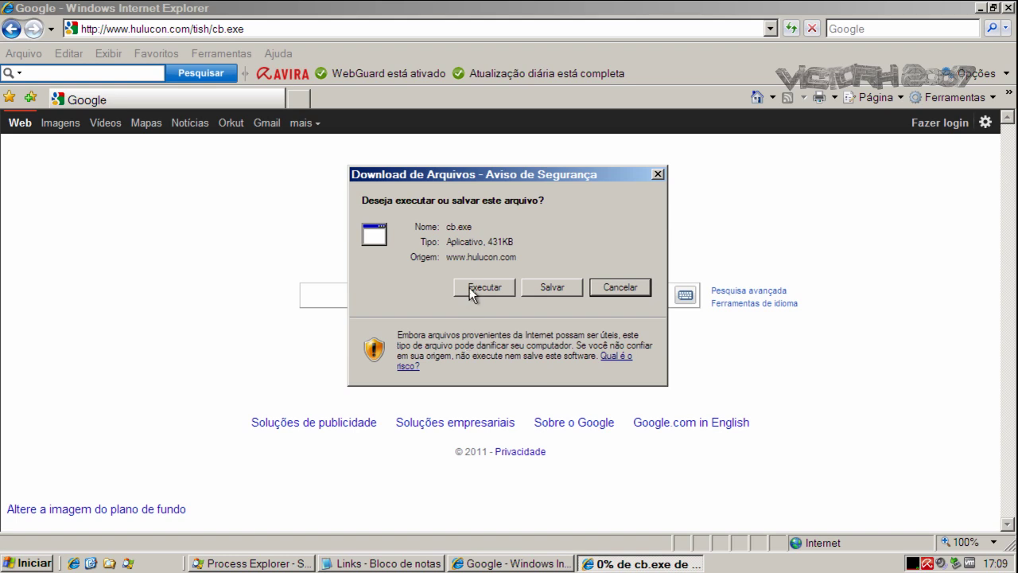
pyautogui.click(472, 291)
pyautogui.click(368, 565)
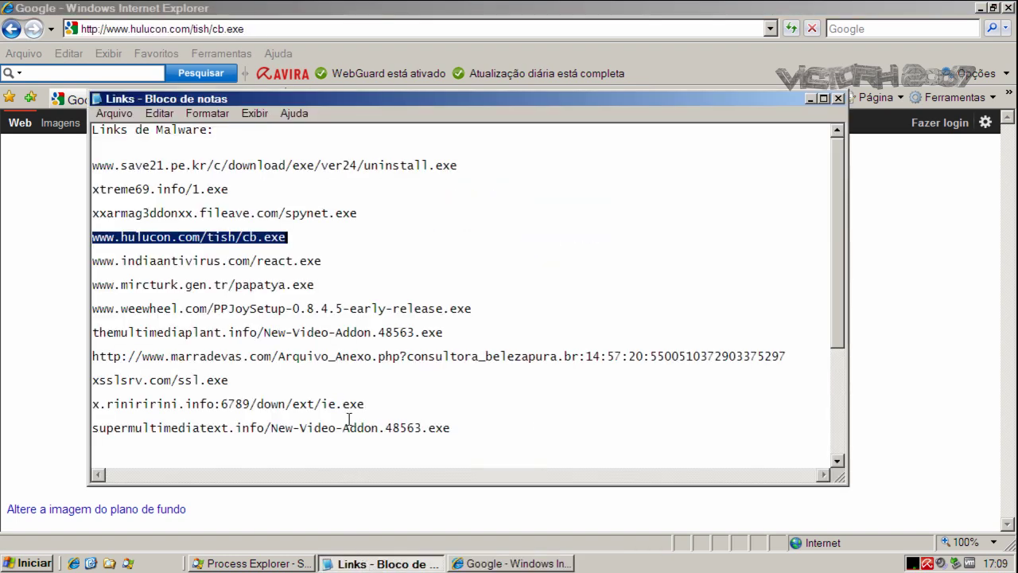
pyautogui.doubleClick(277, 260)
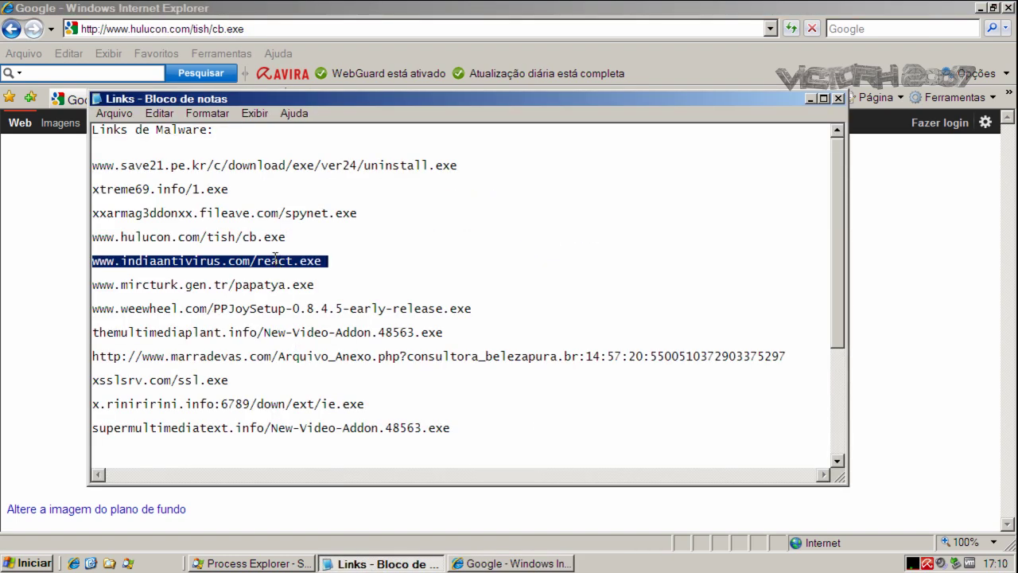
pyautogui.rightClick(275, 258)
pyautogui.click(307, 306)
pyautogui.click(190, 30)
pyautogui.hotkey('ctrl', 'v')
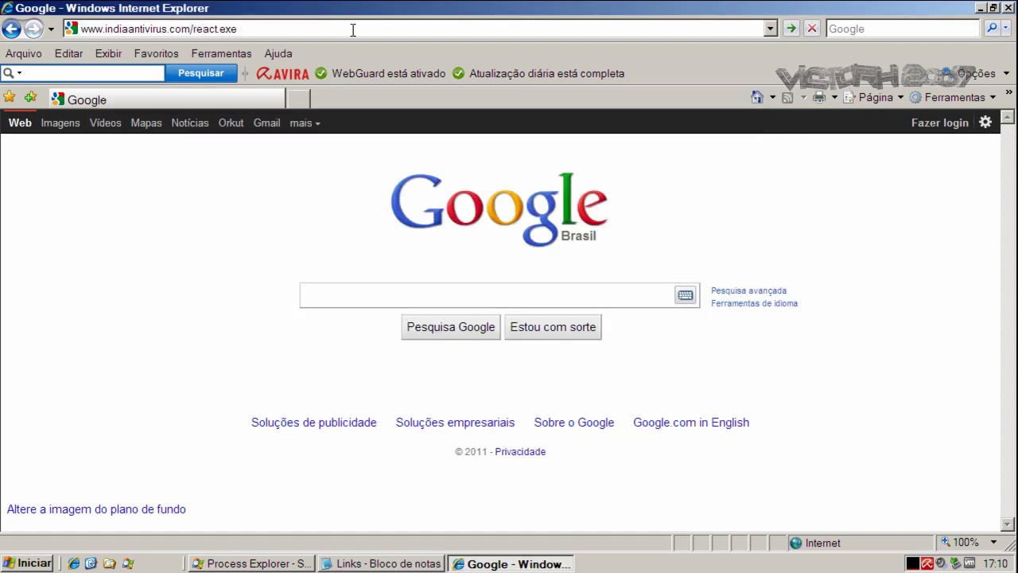
pyautogui.press('Return')
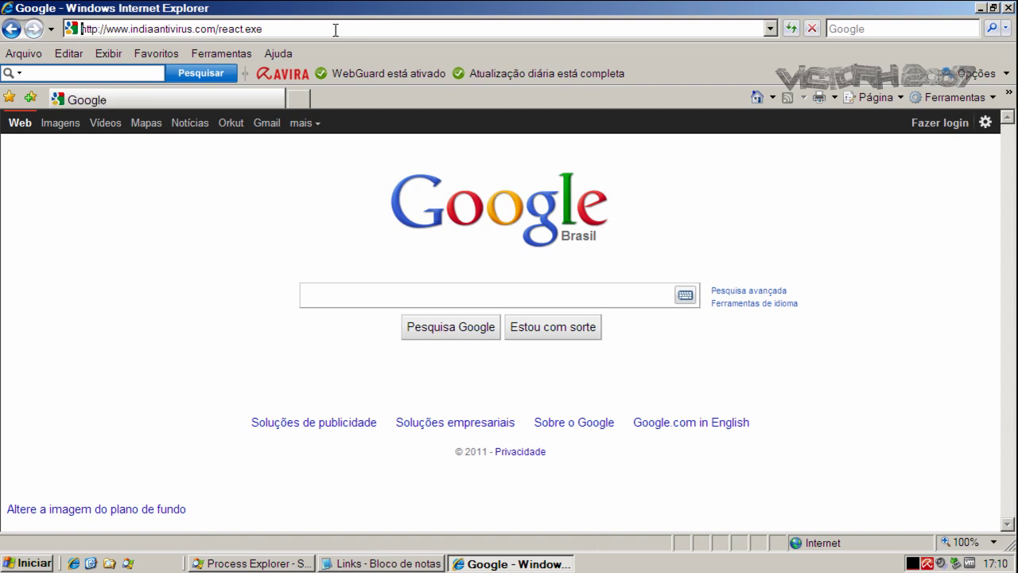
# Step: Run react.exe, confirm execution despite the unknown publisher, and dismiss the program's error dialog
pyautogui.click(474, 291)
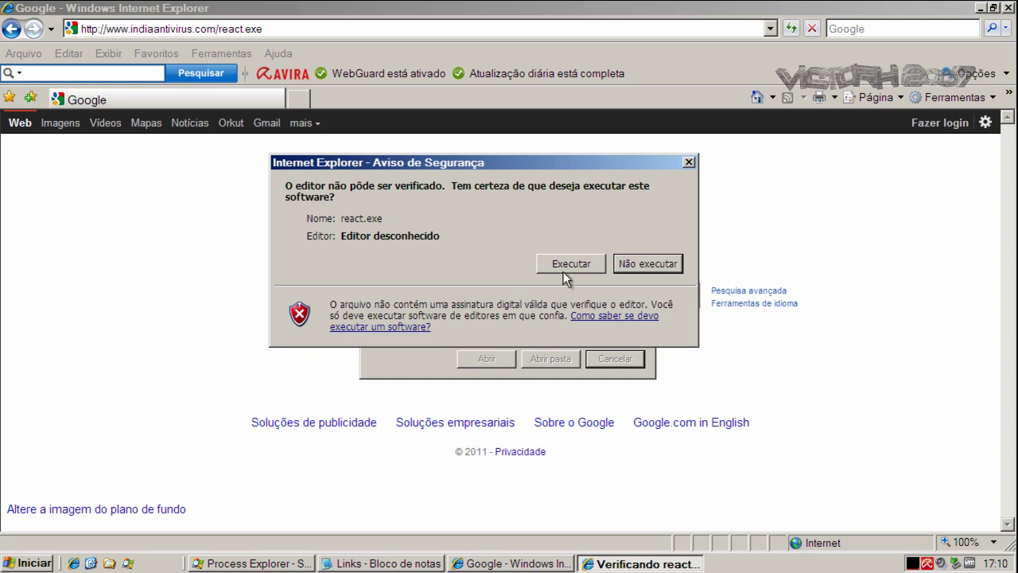
pyautogui.click(569, 269)
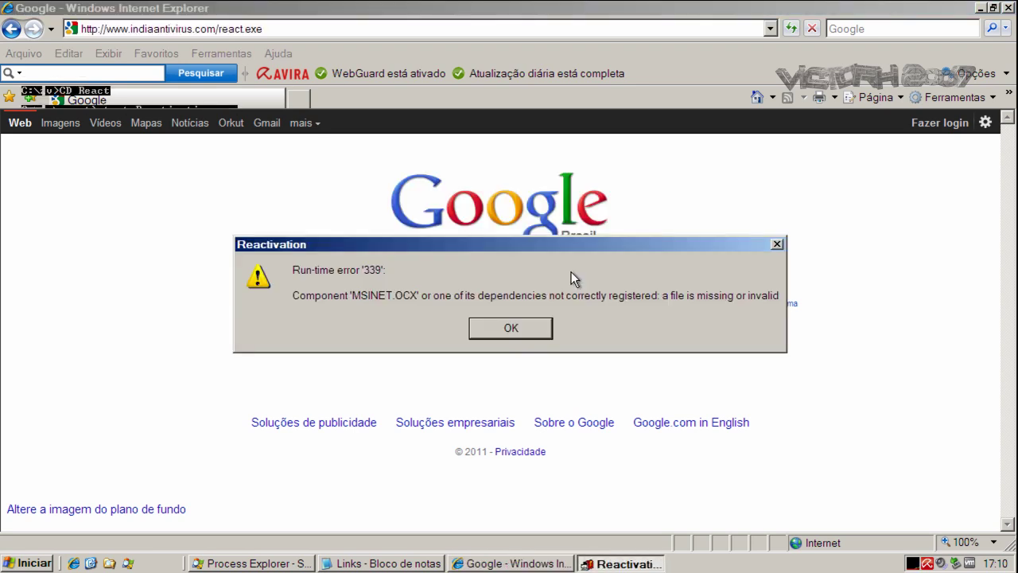
pyautogui.click(530, 334)
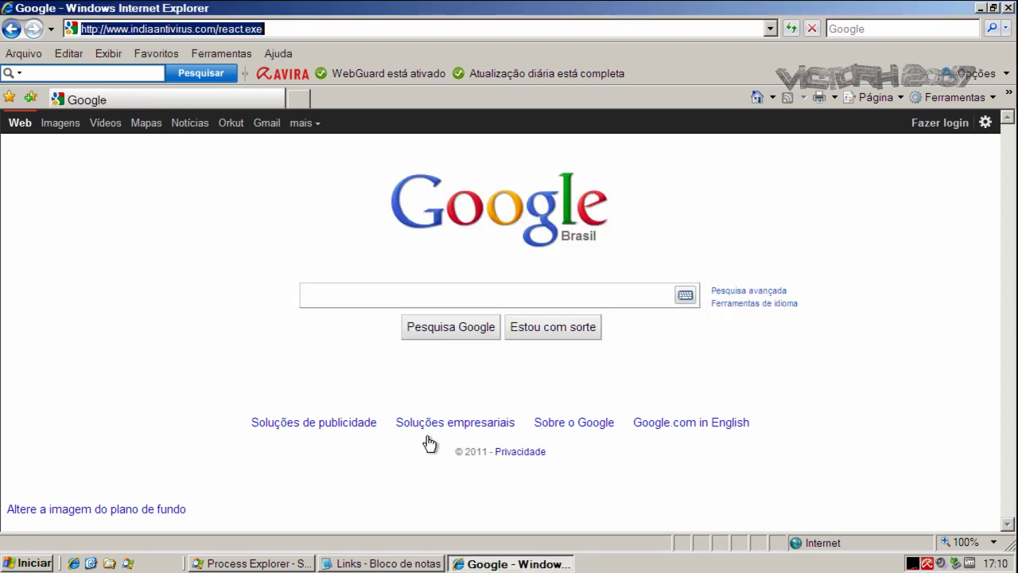
pyautogui.click(258, 563)
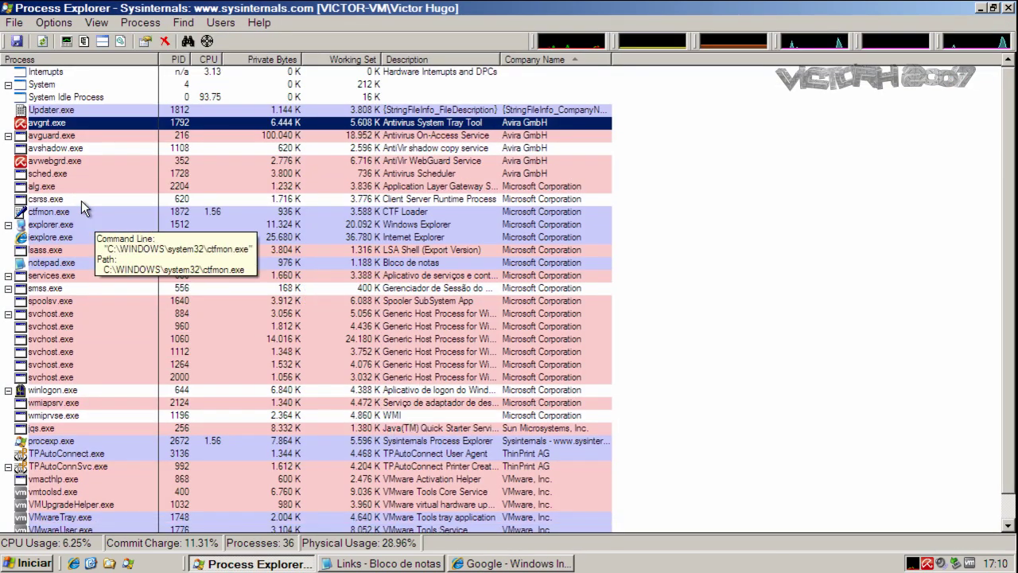
pyautogui.click(982, 8)
pyautogui.click(366, 561)
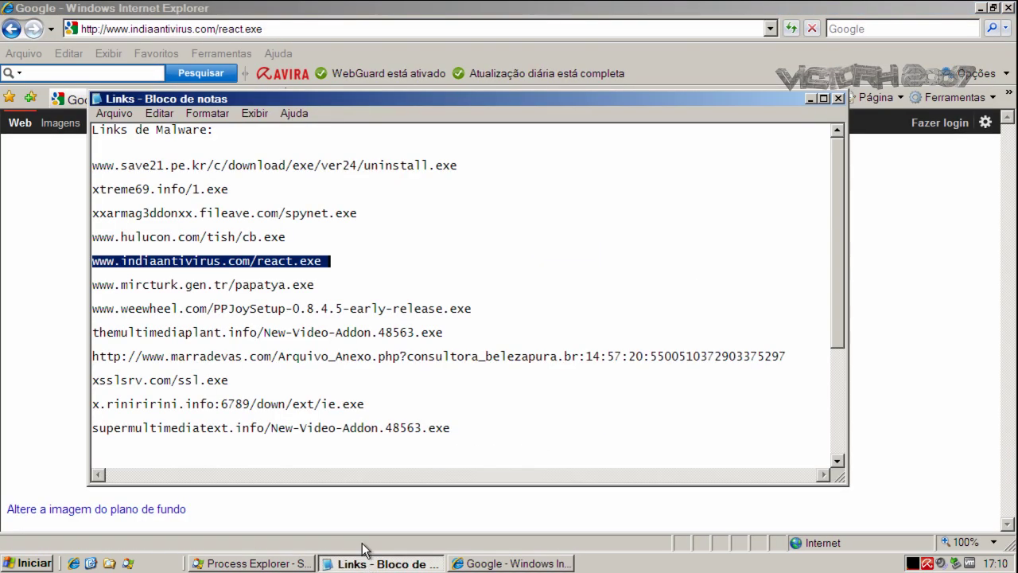
pyautogui.doubleClick(199, 286)
pyautogui.rightClick(199, 288)
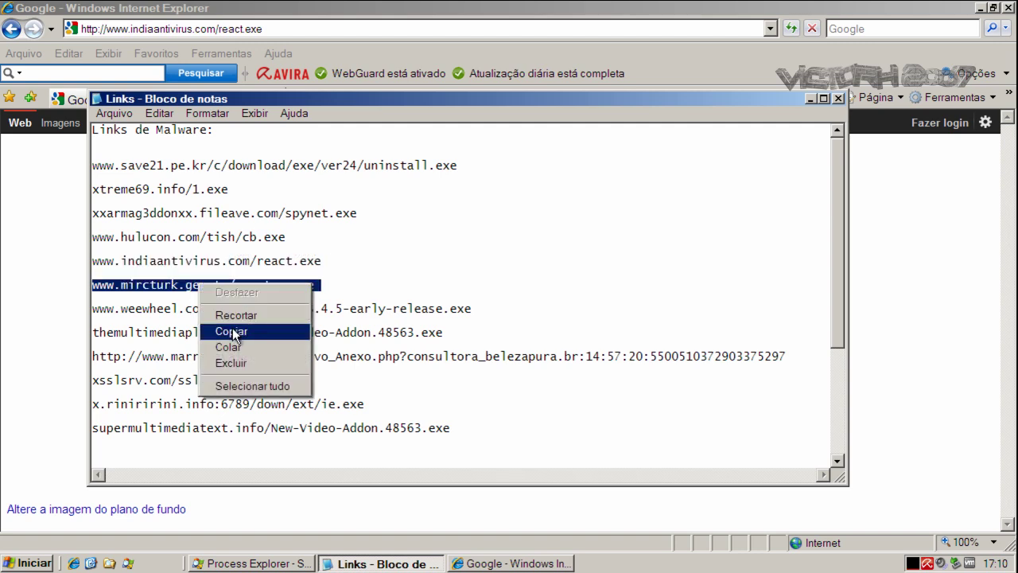
pyautogui.click(230, 332)
# Step: Load the copied papatya.exe link in Internet Explorer, then return to the browser's home page
pyautogui.click(215, 29)
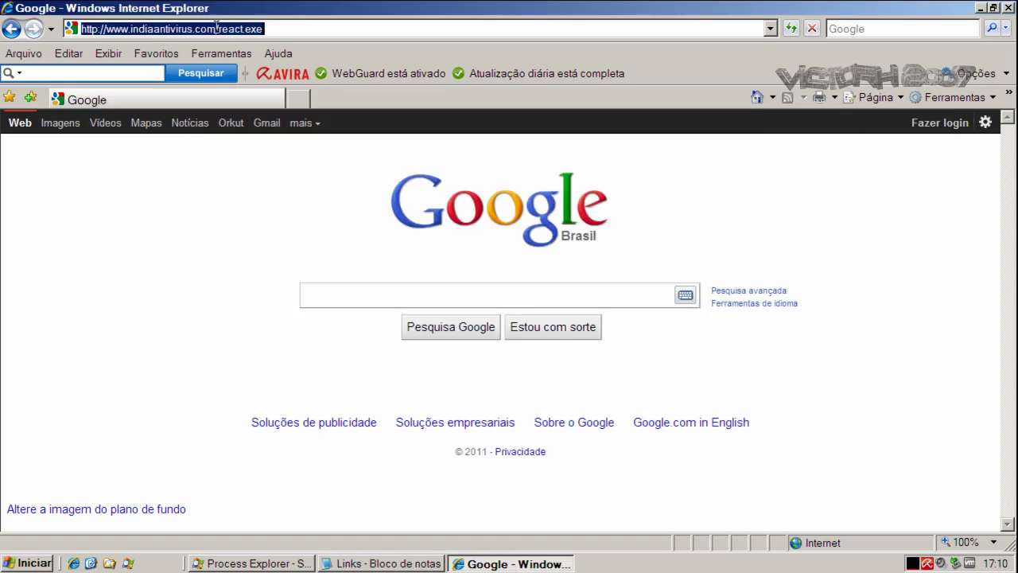
pyautogui.hotkey('ctrl', 'v')
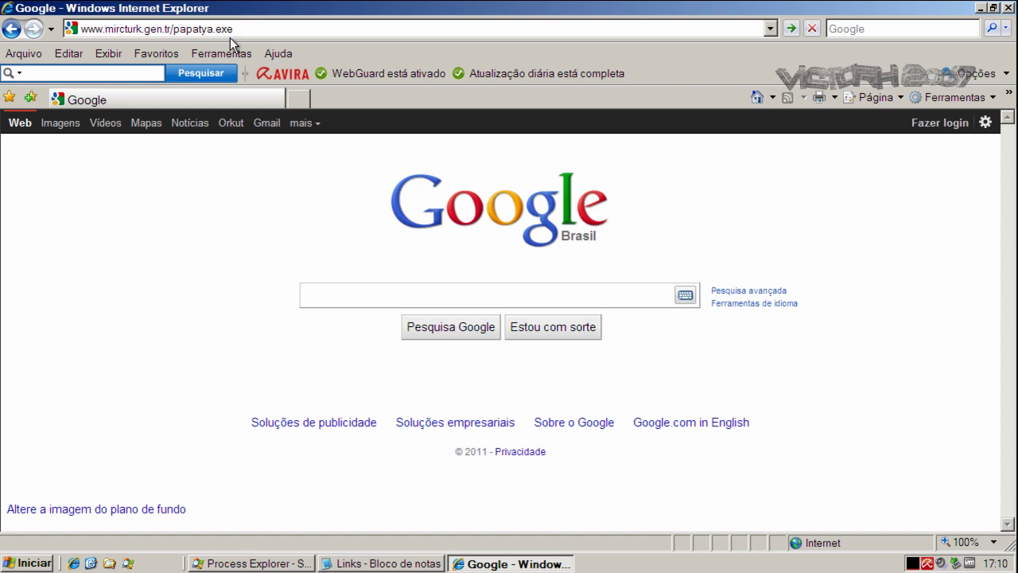
pyautogui.press('Return')
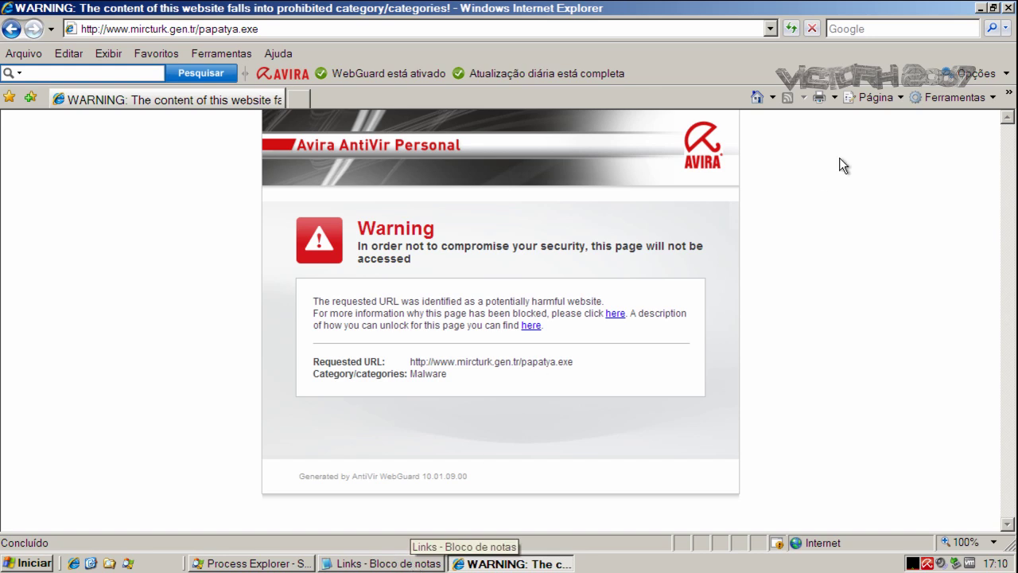
pyautogui.click(757, 97)
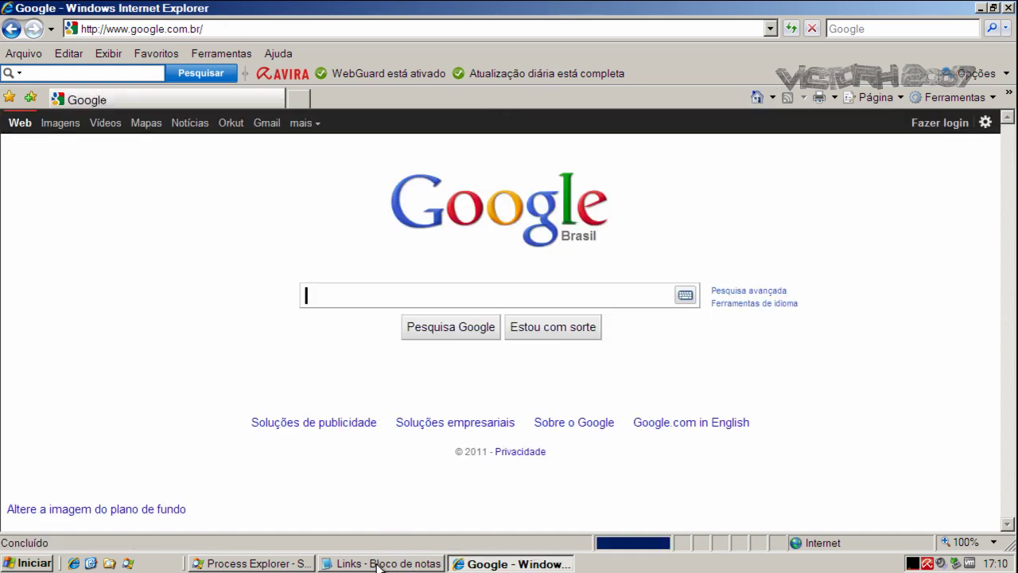
pyautogui.click(382, 563)
pyautogui.click(246, 312)
pyautogui.press('Home')
pyautogui.hotkey('shift', 'Down')
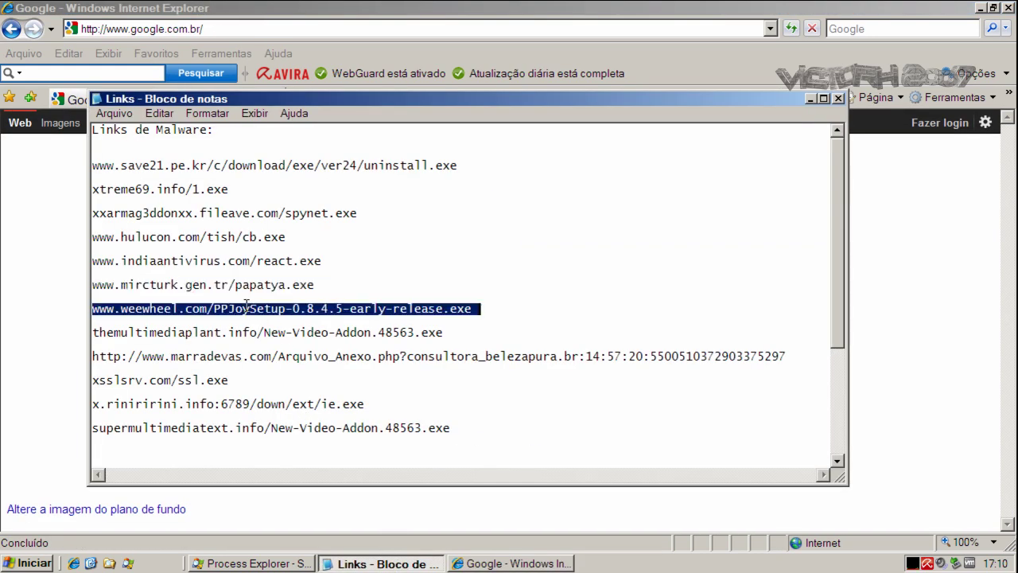
pyautogui.rightClick(246, 304)
pyautogui.click(250, 353)
pyautogui.click(174, 25)
pyautogui.hotkey('ctrl', 'v')
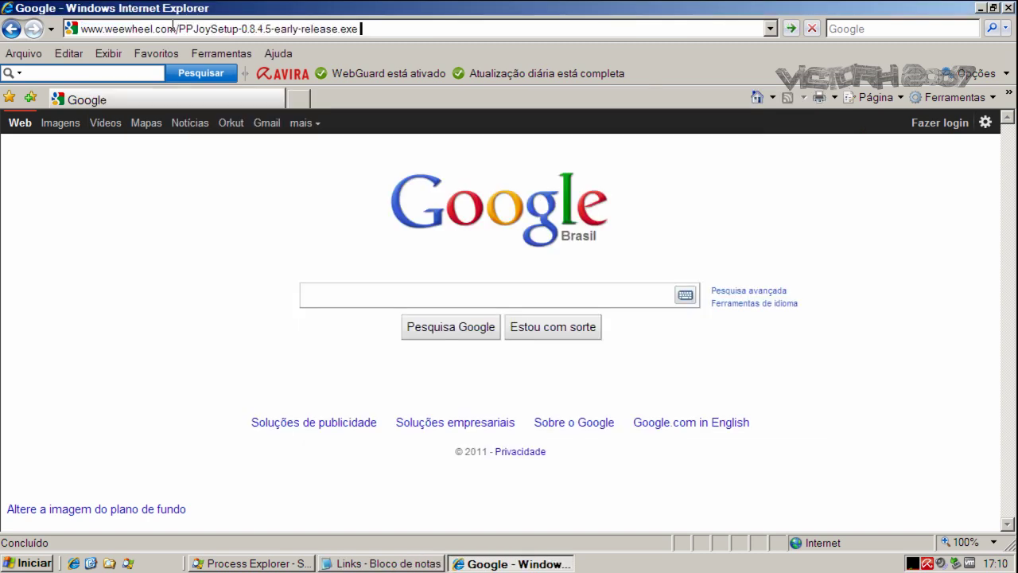
pyautogui.press('Return')
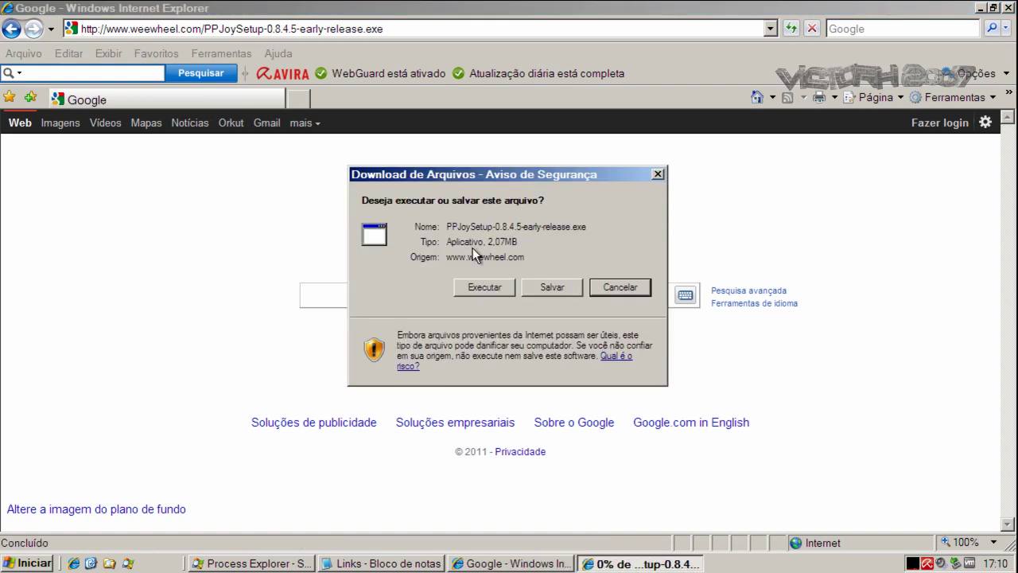
# Step: Run PPJoySetup-0.8.4.5-early-release.exe from the download prompt and confirm execution despite the unknown publisher
pyautogui.click(493, 287)
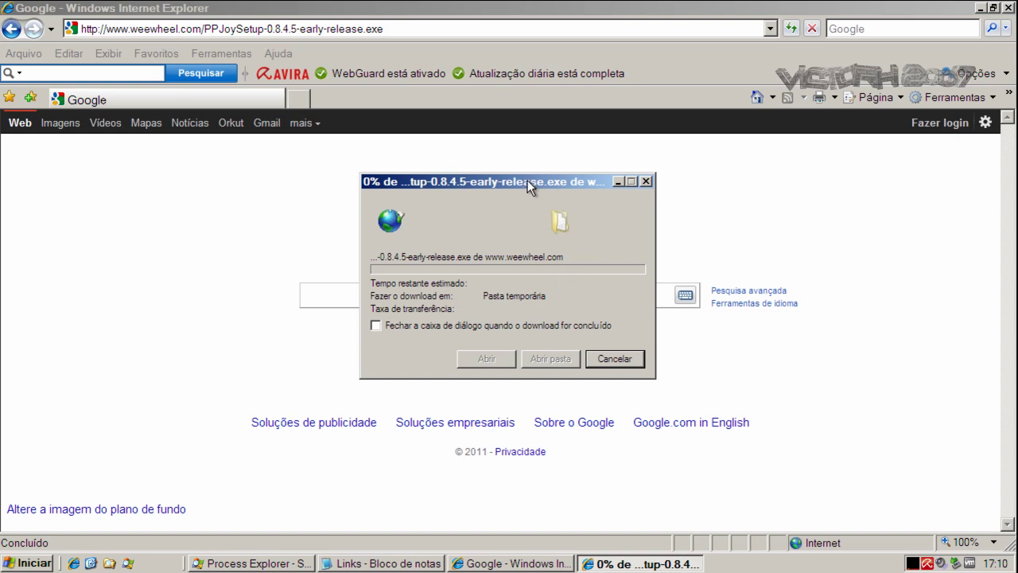
pyautogui.moveTo(525, 180); pyautogui.dragTo(477, 175)
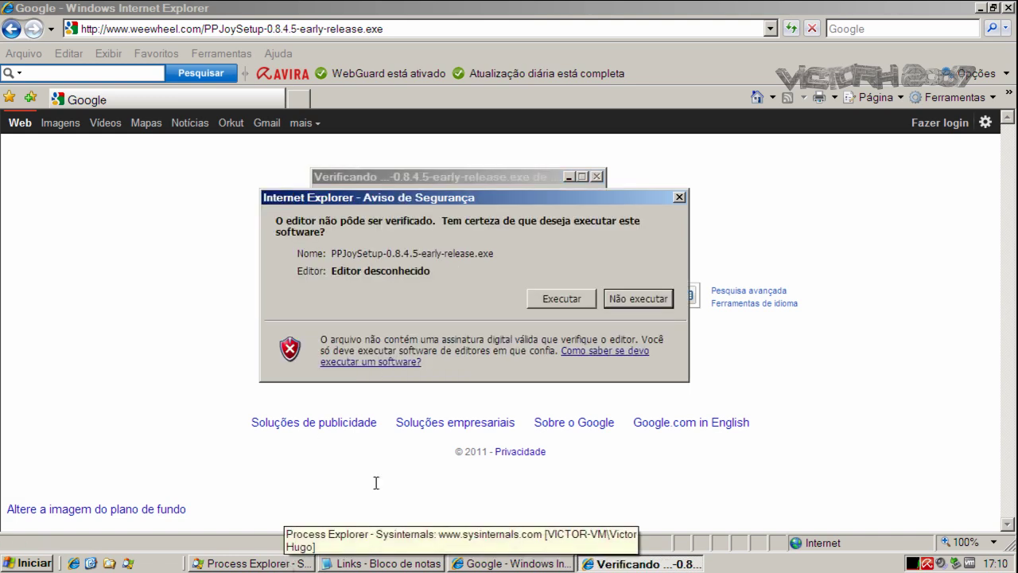
pyautogui.click(561, 298)
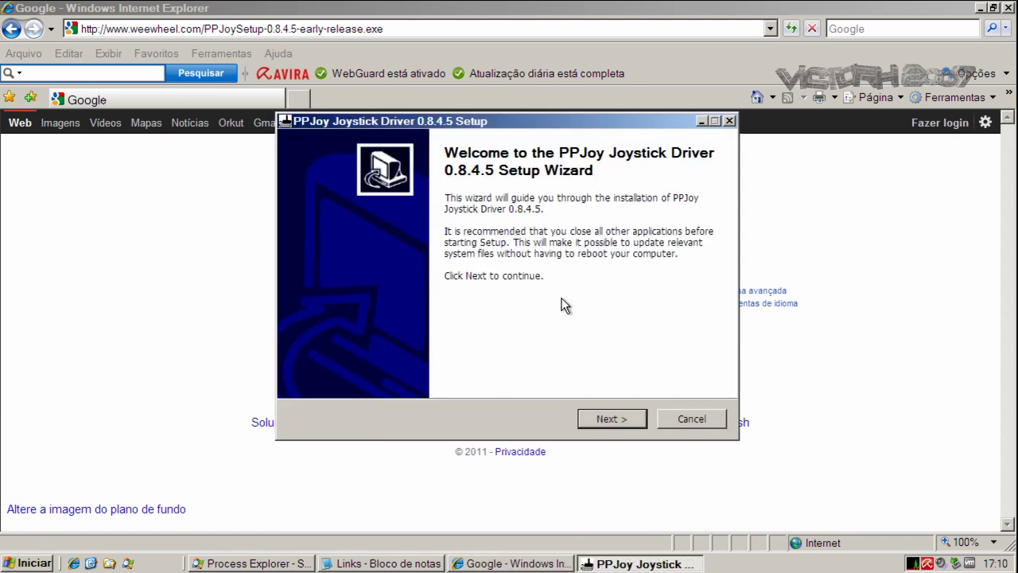
# Step: Install PPJoy Joystick Driver 0.8.4.5, accepting the license and continuing past the Windows compatibility warnings, and close its configuration utility
pyautogui.click(627, 419)
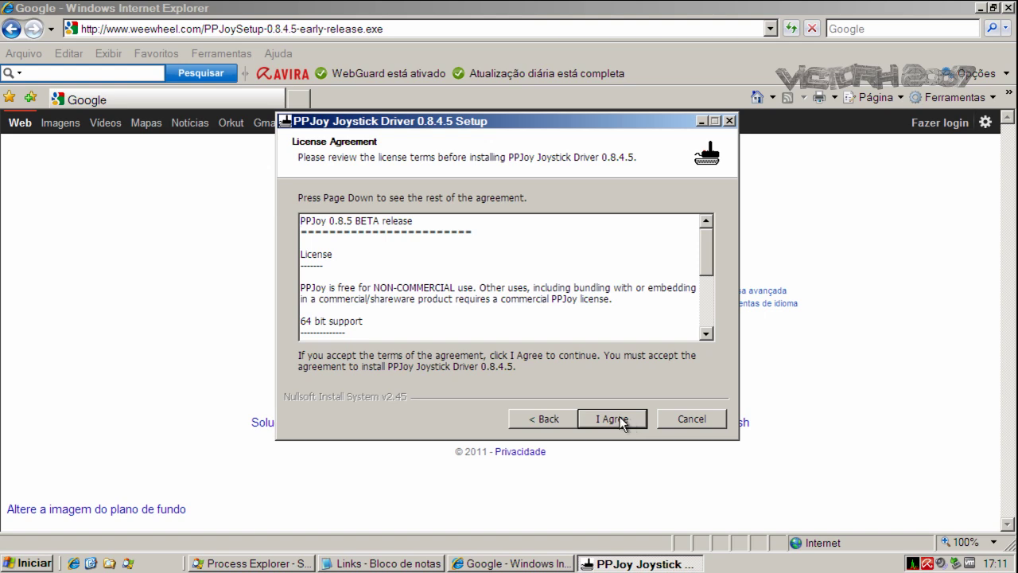
pyautogui.click(613, 419)
pyautogui.click(613, 419)
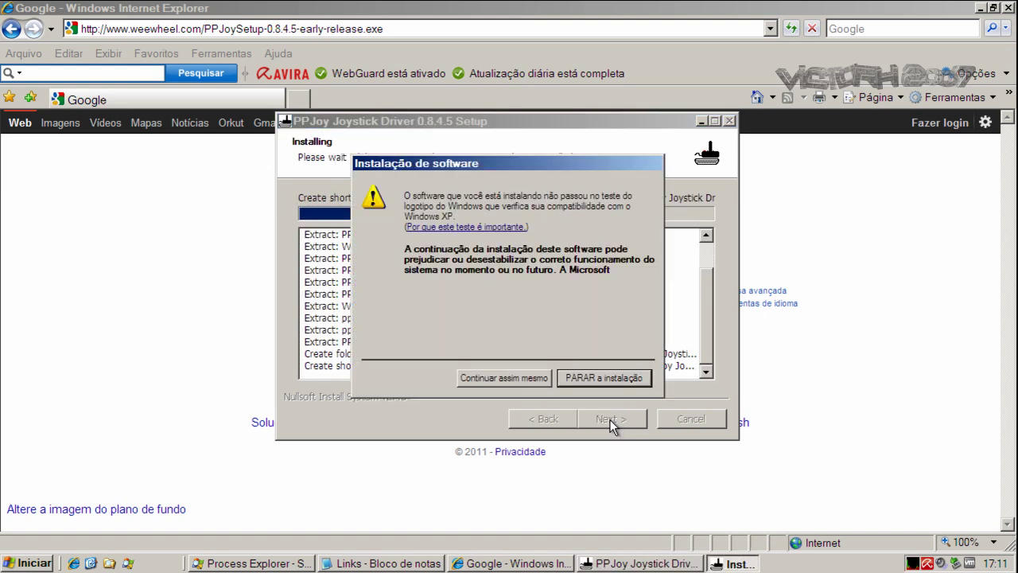
pyautogui.click(528, 378)
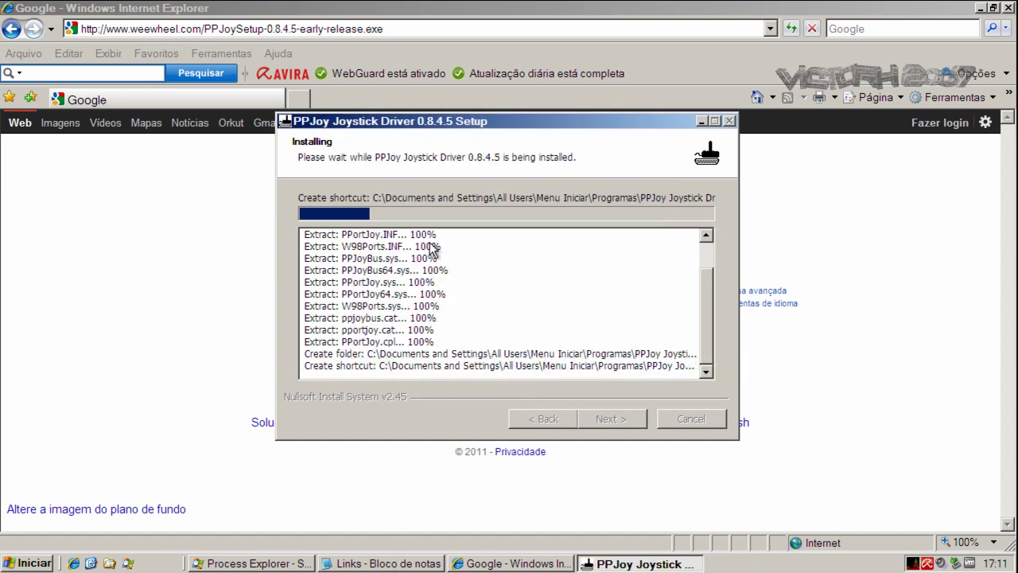
pyautogui.click(501, 378)
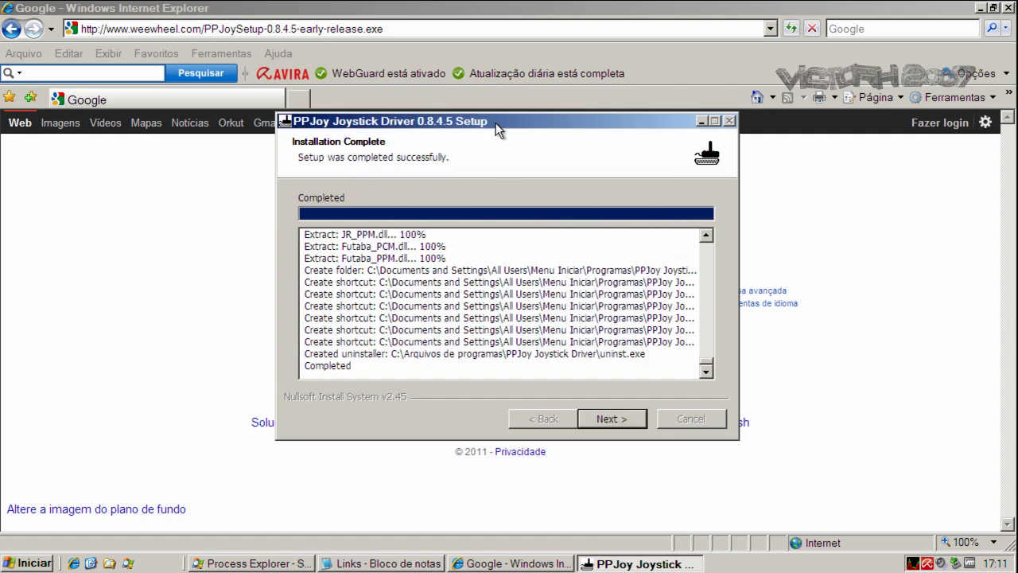
pyautogui.click(616, 417)
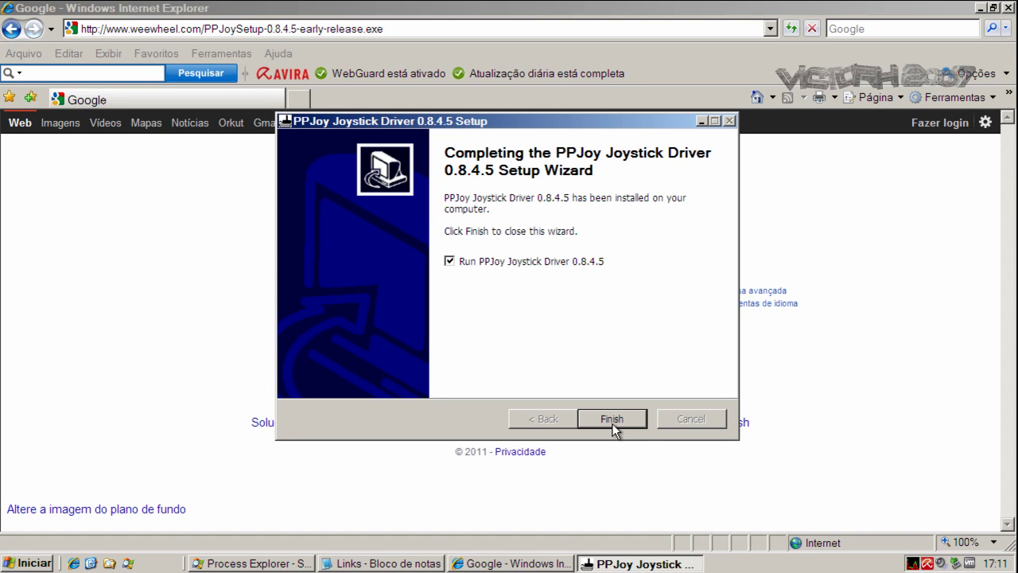
pyautogui.click(612, 423)
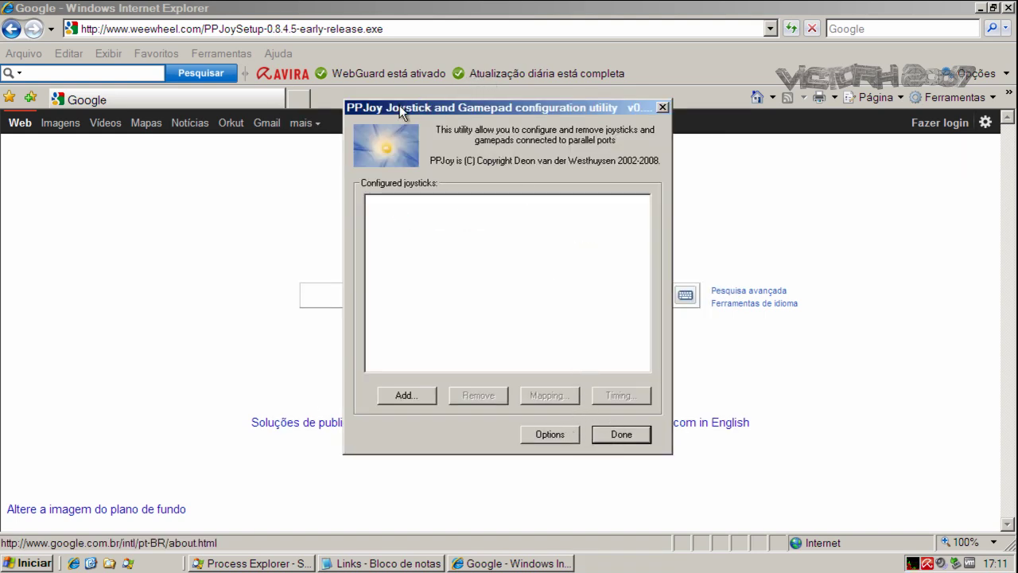
pyautogui.click(622, 435)
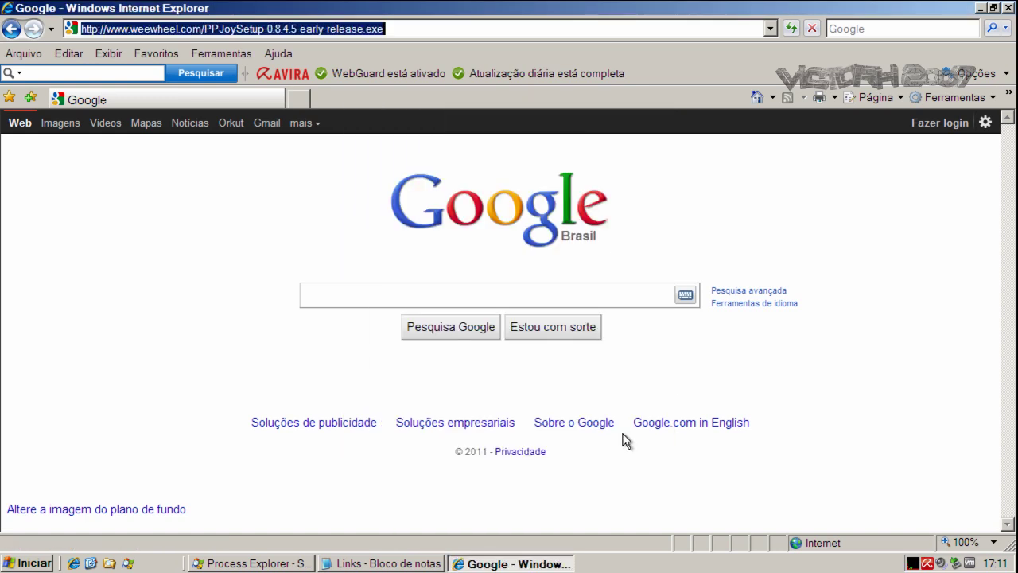
# Step: Copy the themultimediaplant.info/New-Video-Addon.48563.exe link from the Links file and load it in the browser
pyautogui.click(338, 562)
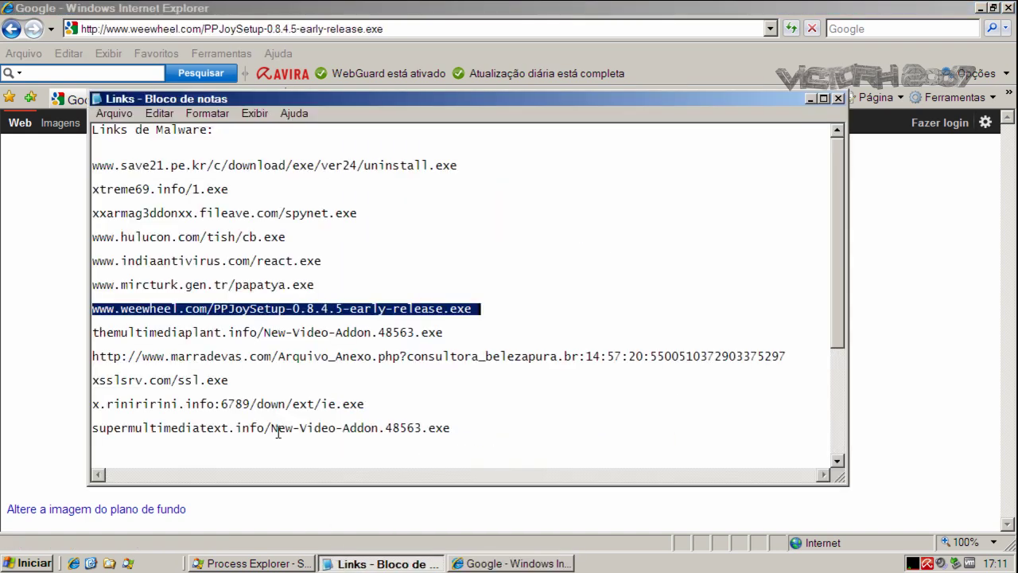
pyautogui.doubleClick(246, 333)
pyautogui.rightClick(245, 334)
pyautogui.click(279, 383)
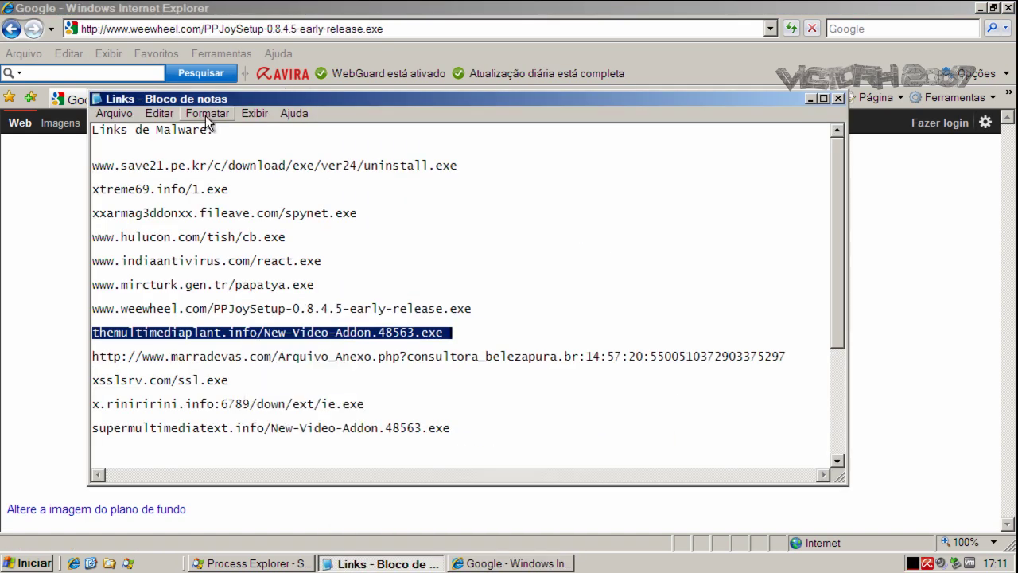
pyautogui.click(204, 29)
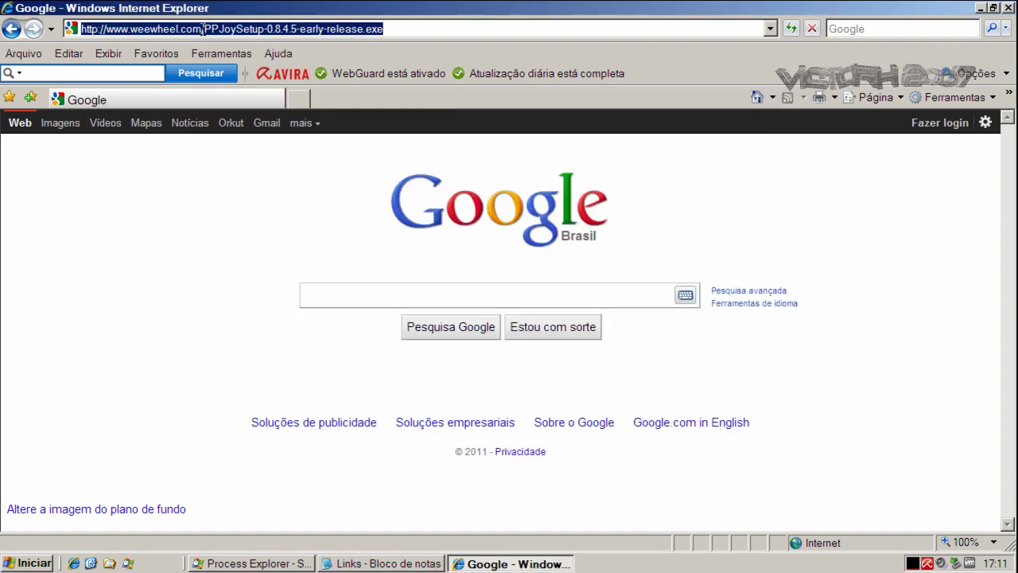
pyautogui.hotkey('ctrl', 'v')
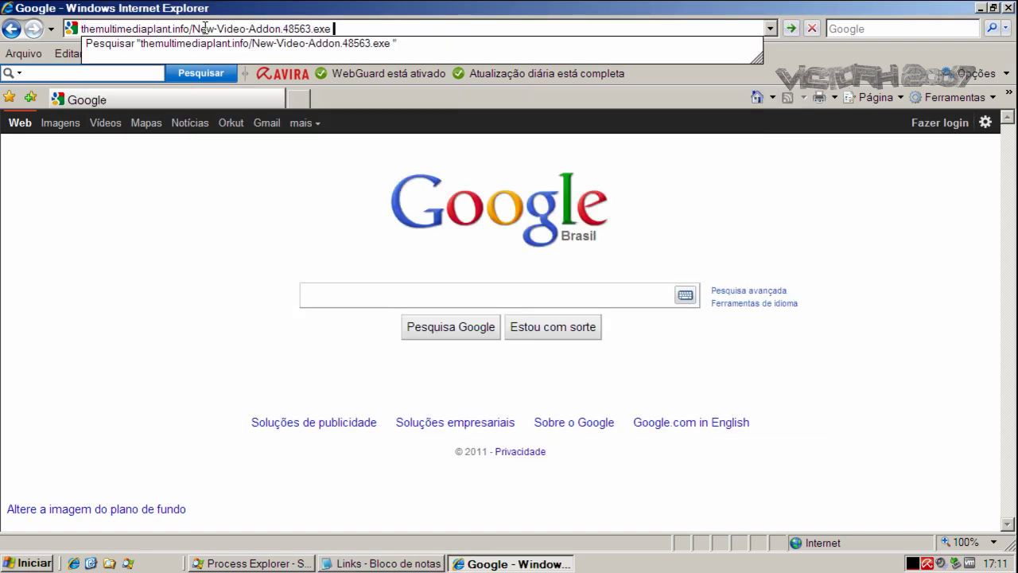
pyautogui.press('Return')
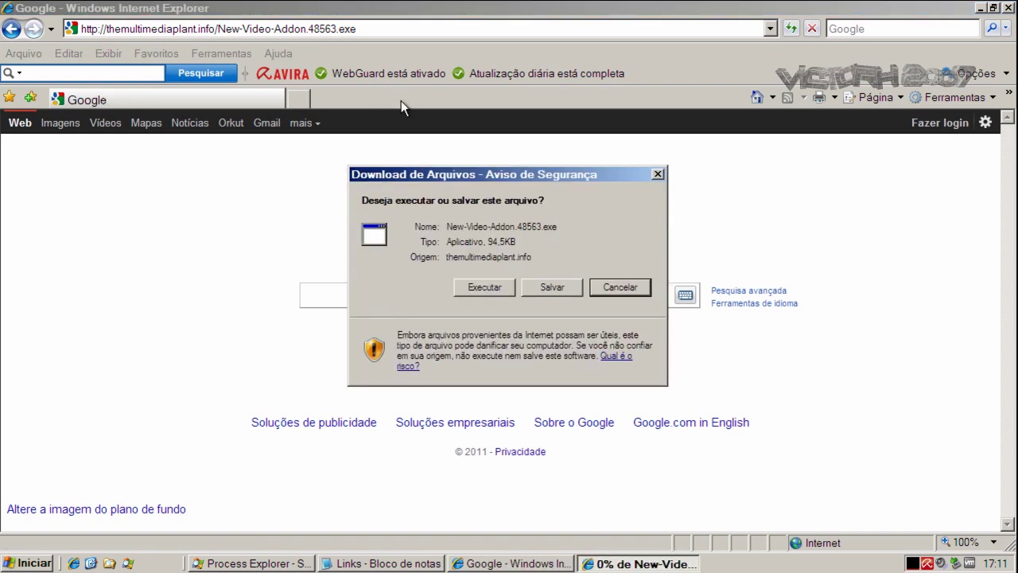
# Step: Run New-Video-Addon.48563.exe, confirm its execution, and decline to send the error report
pyautogui.click(481, 286)
pyautogui.click(594, 286)
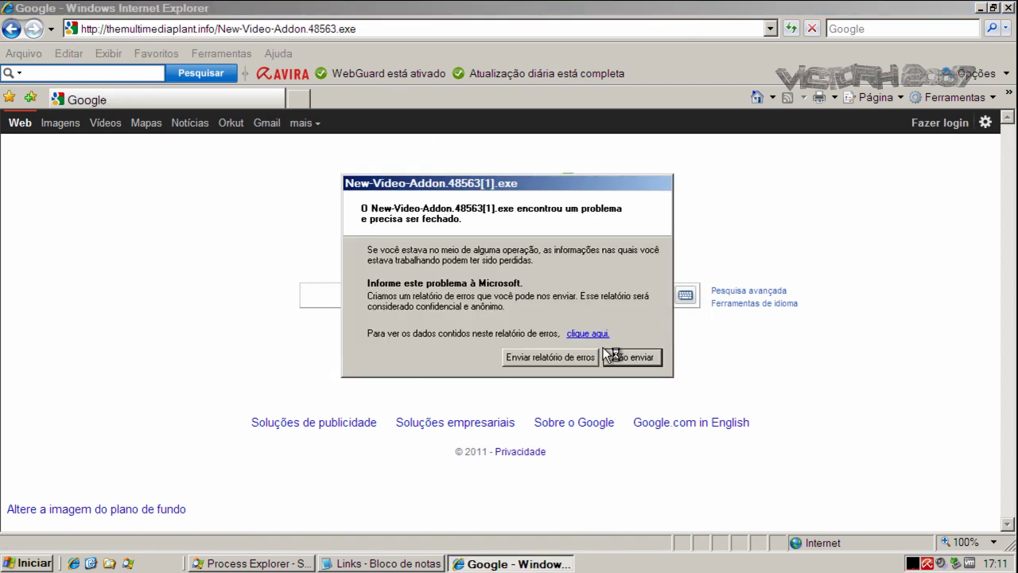
pyautogui.click(621, 356)
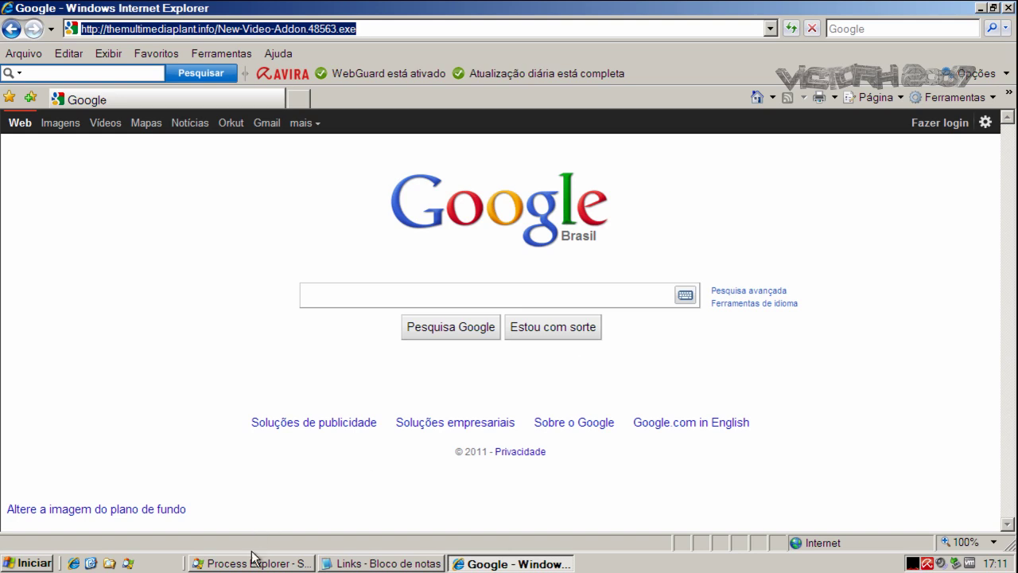
pyautogui.click(382, 564)
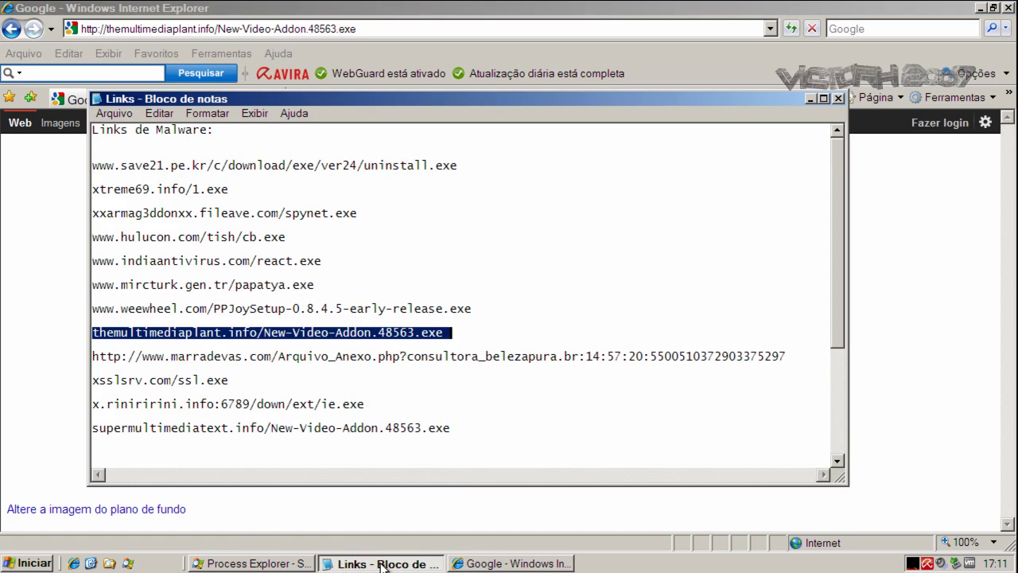
pyautogui.tripleClick(410, 354)
pyautogui.rightClick(410, 355)
pyautogui.click(468, 399)
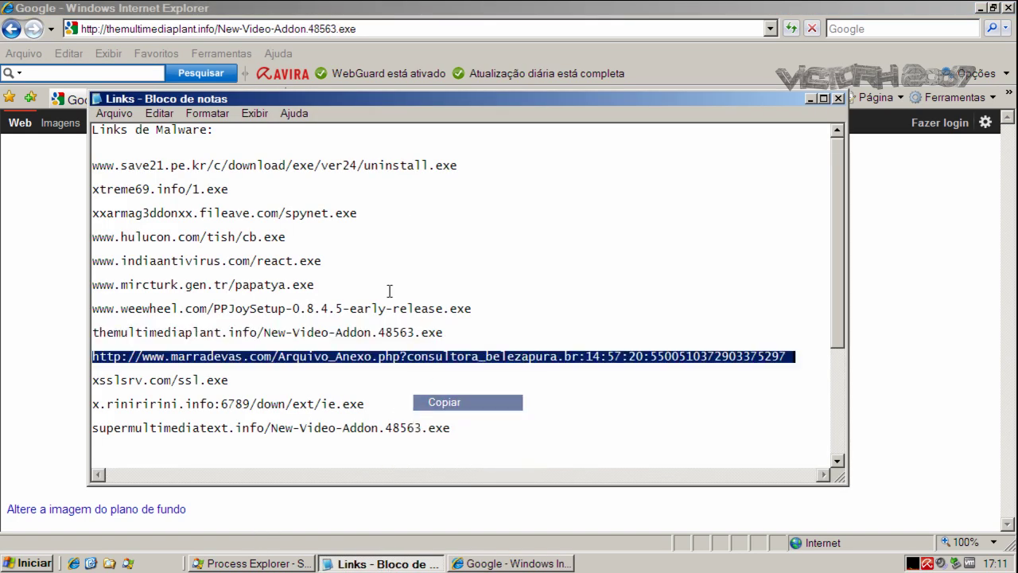
pyautogui.click(268, 29)
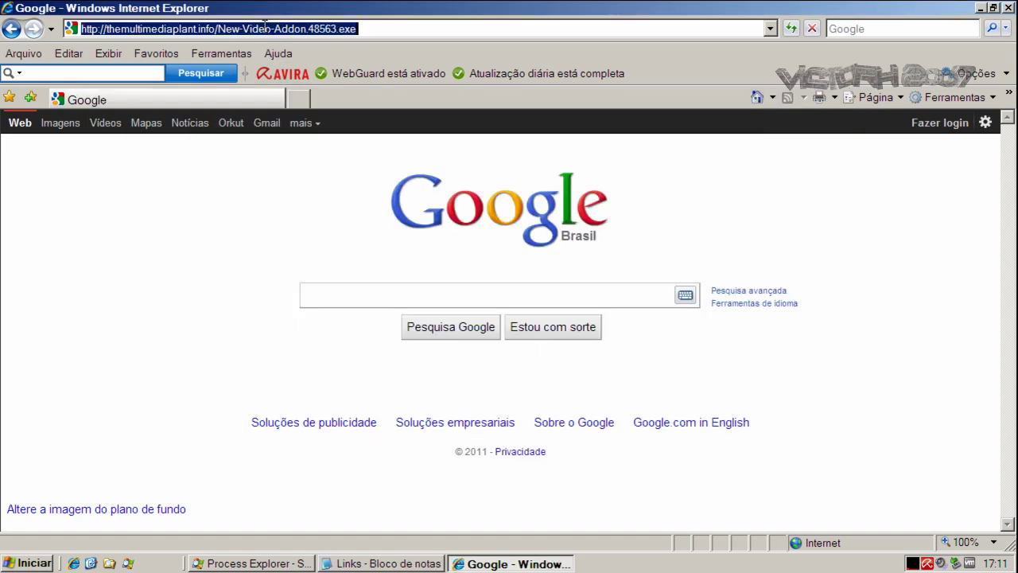
pyautogui.hotkey('ctrl', 'v')
pyautogui.press('Return')
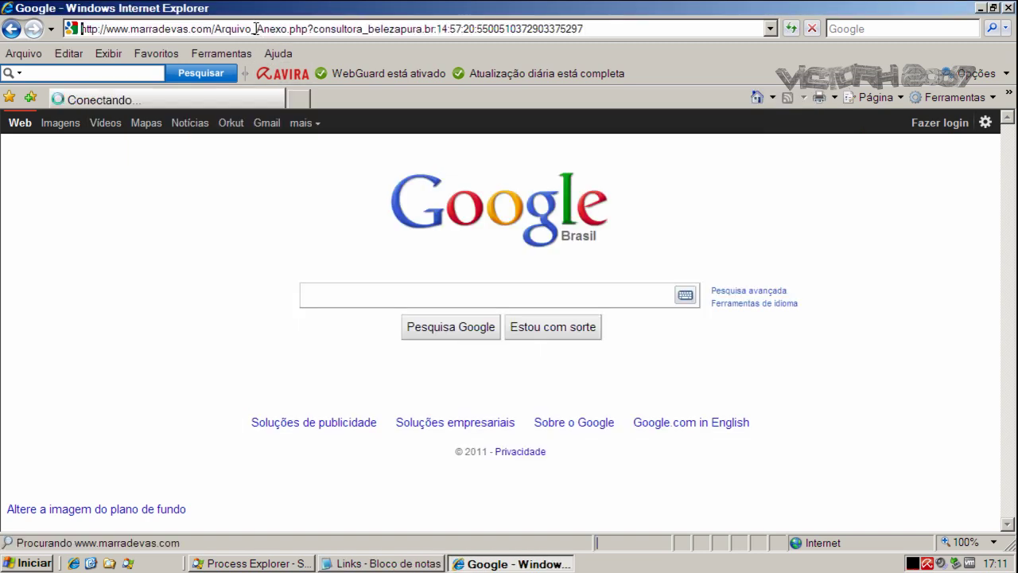
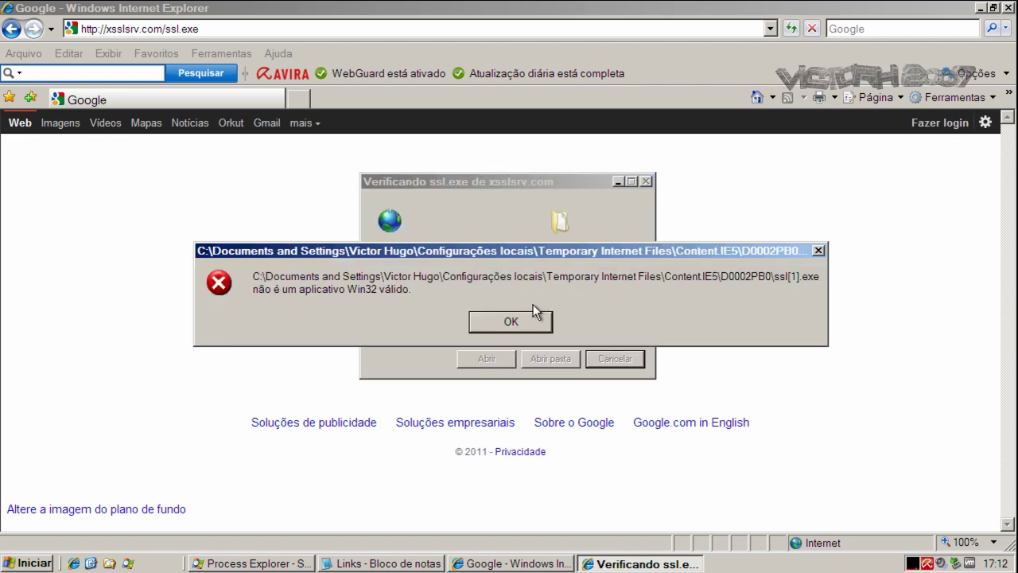
# Step: Dismiss the ssl.exe error dialog and copy the x.riniririni.info:6789/down/ext/ie.exe link from the Links file
pyautogui.click(521, 322)
pyautogui.click(395, 562)
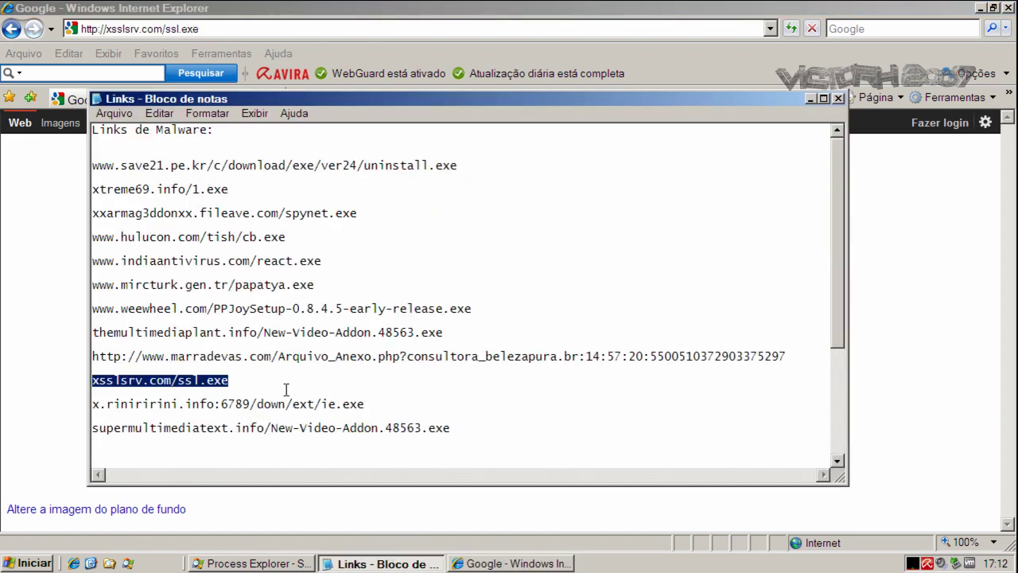
pyautogui.doubleClick(255, 404)
pyautogui.rightClick(256, 404)
pyautogui.click(288, 453)
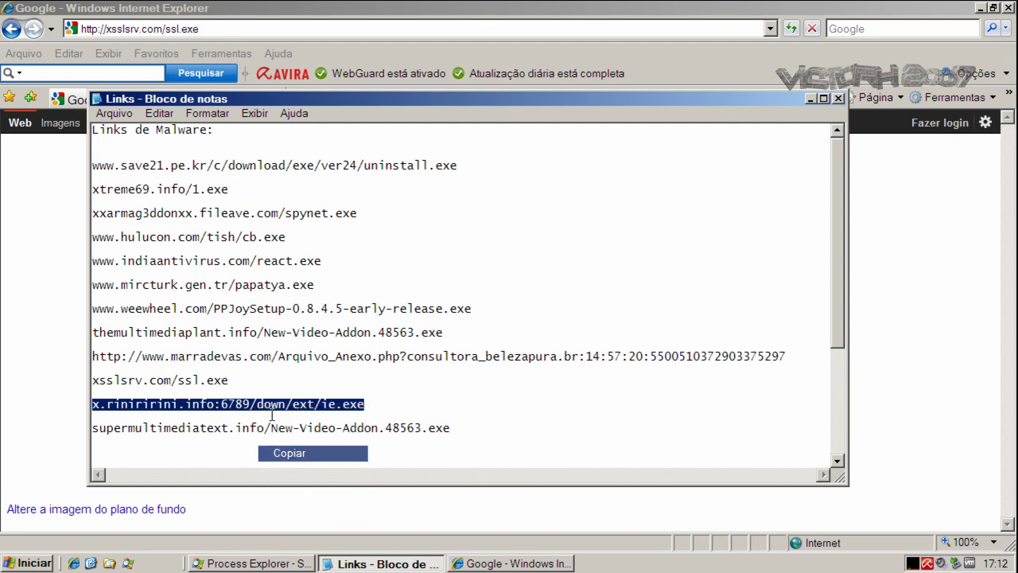
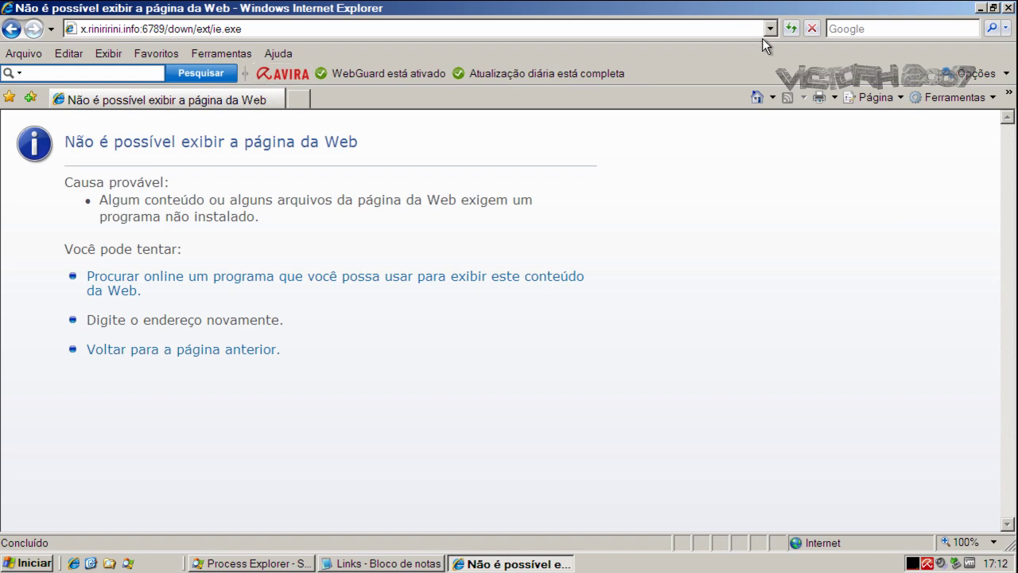
# Step: Return the browser to its home page, copy the supermultimediatext.info/New-Video-Addon.48563.exe link from the Links file, and load it
pyautogui.click(758, 97)
pyautogui.click(413, 564)
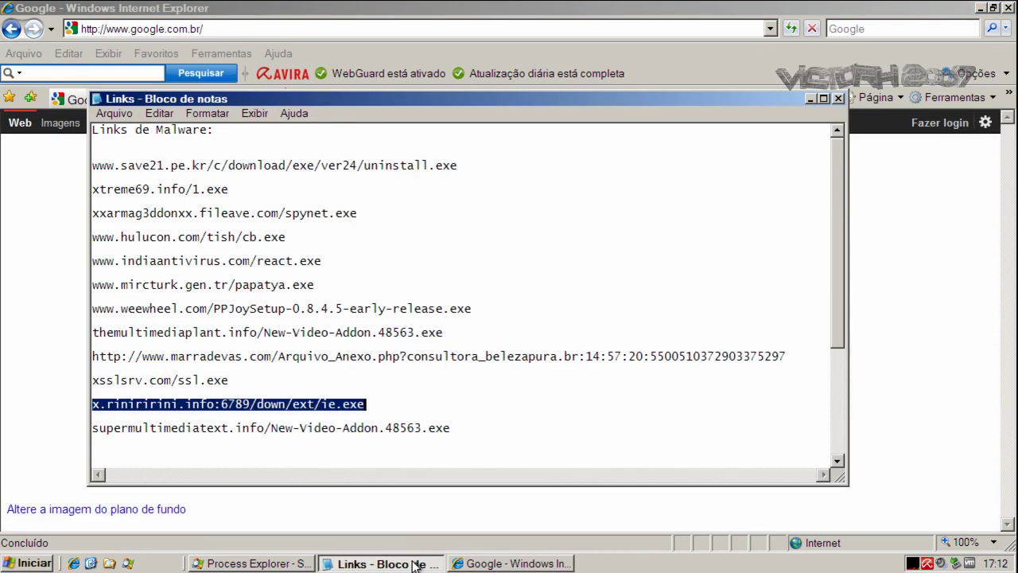
pyautogui.click(357, 420)
pyautogui.doubleClick(358, 429)
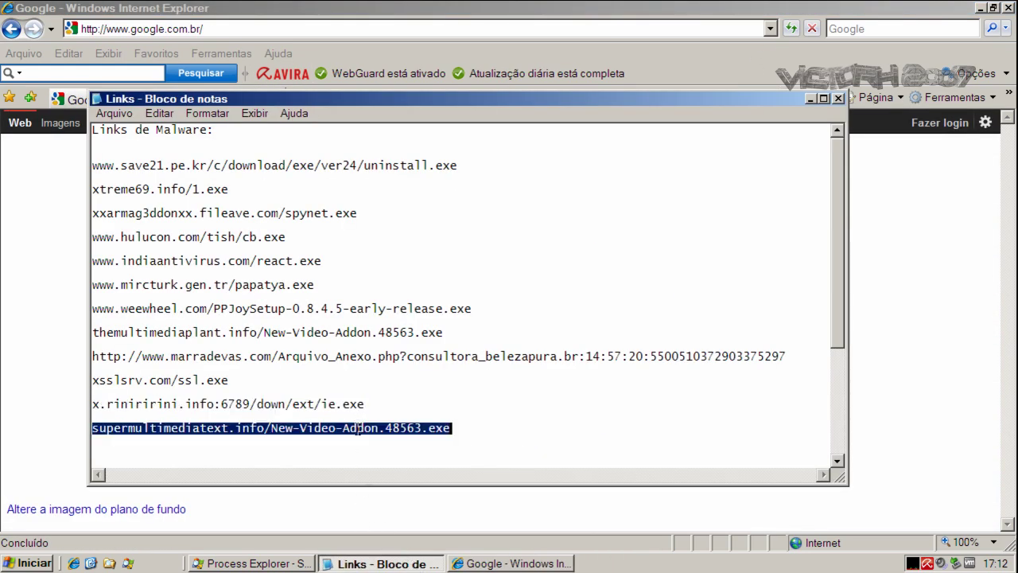
pyautogui.rightClick(370, 453)
pyautogui.click(384, 476)
pyautogui.click(237, 27)
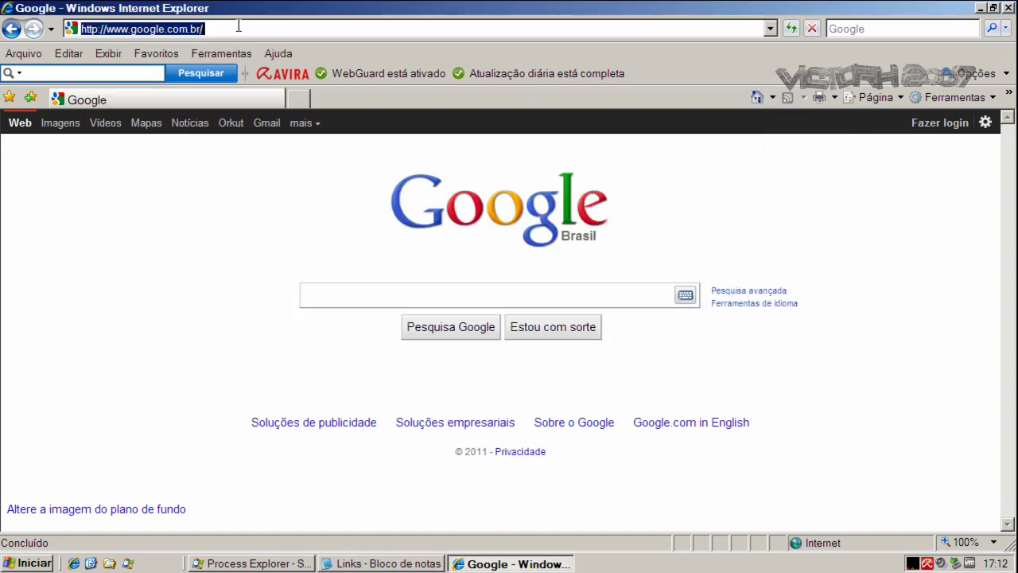
pyautogui.hotkey('ctrl', 'v')
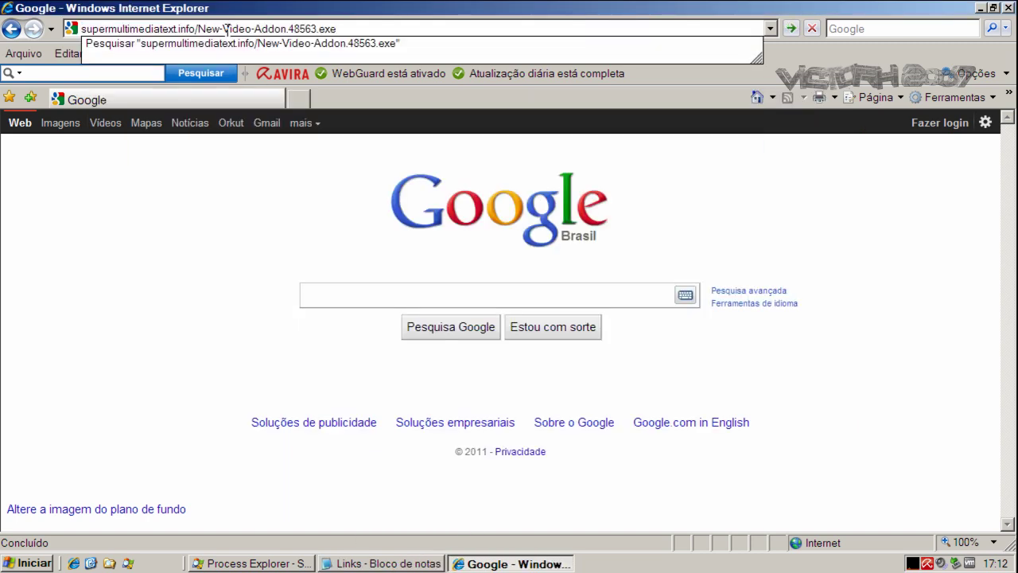
pyautogui.press('Return')
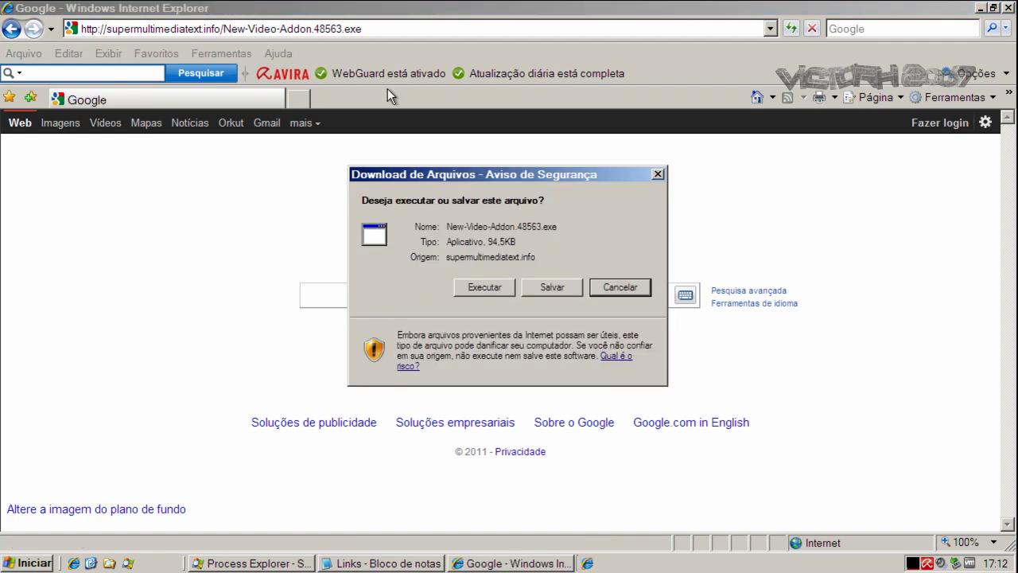
# Step: Run New-Video-Addon.48563.exe from supermultimediatext.info directly from the download prompt and confirm its execution
pyautogui.click(497, 284)
pyautogui.click(592, 298)
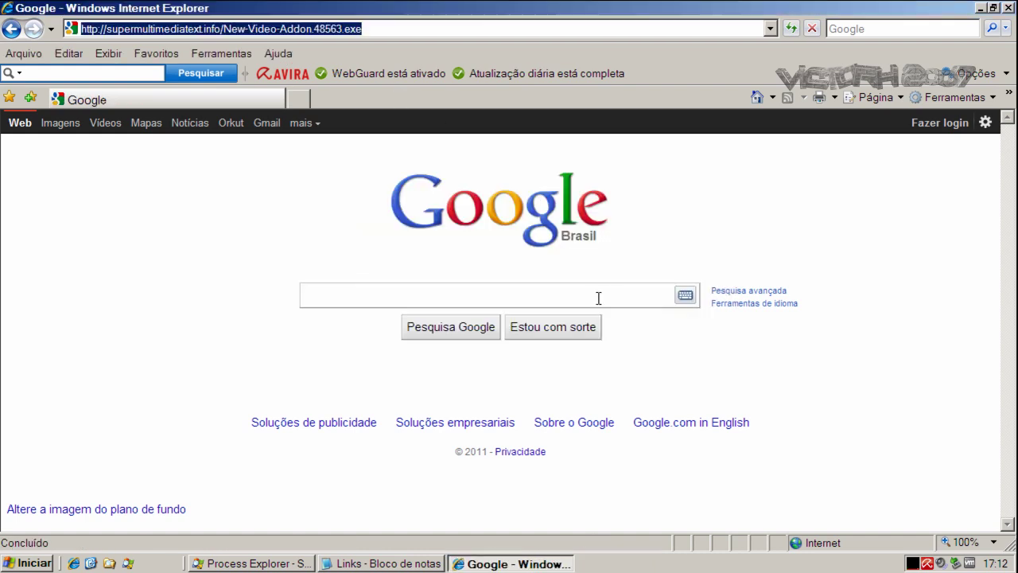
pyautogui.click(626, 357)
pyautogui.click(358, 564)
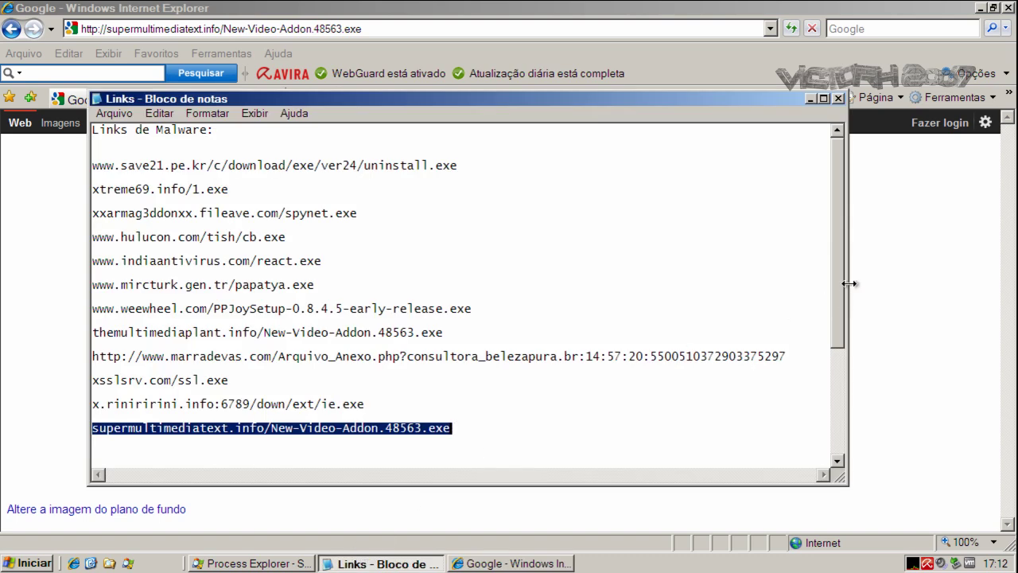
pyautogui.moveTo(839, 282); pyautogui.dragTo(808, 340)
pyautogui.click(205, 404)
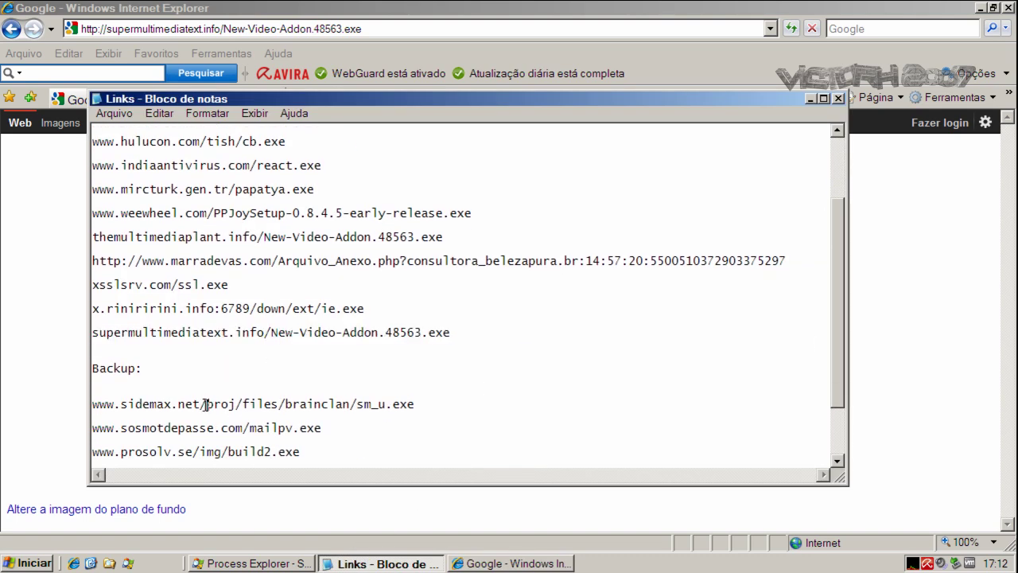
pyautogui.doubleClick(205, 404)
pyautogui.rightClick(207, 406)
pyautogui.click(233, 451)
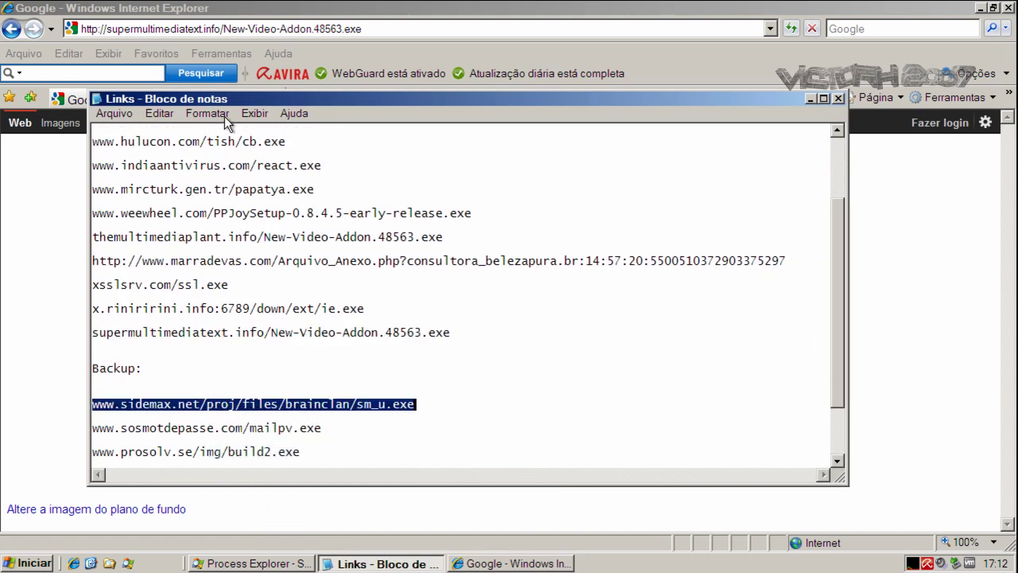
pyautogui.click(215, 28)
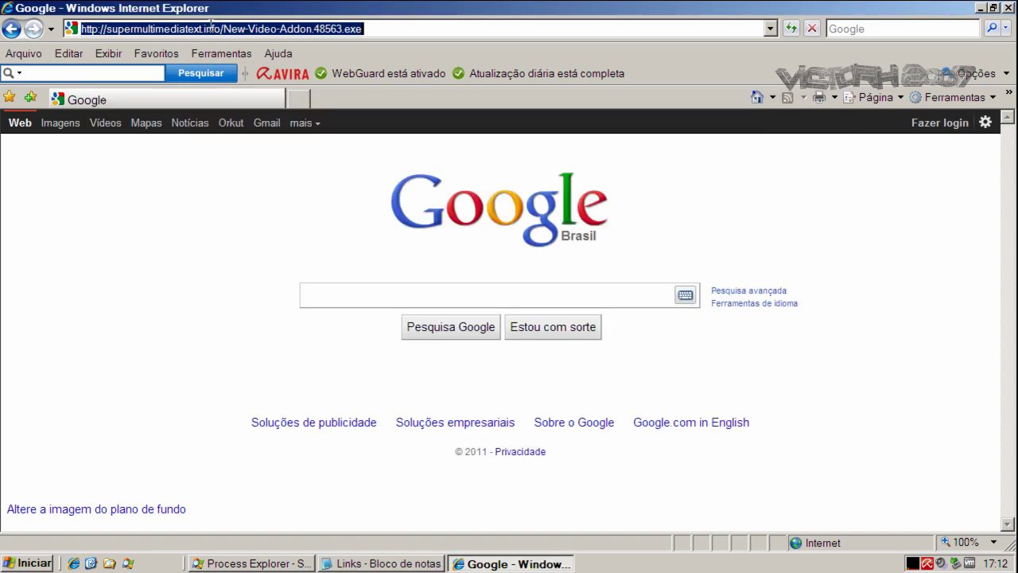
pyautogui.hotkey('ctrl', 'v')
pyautogui.press('Return')
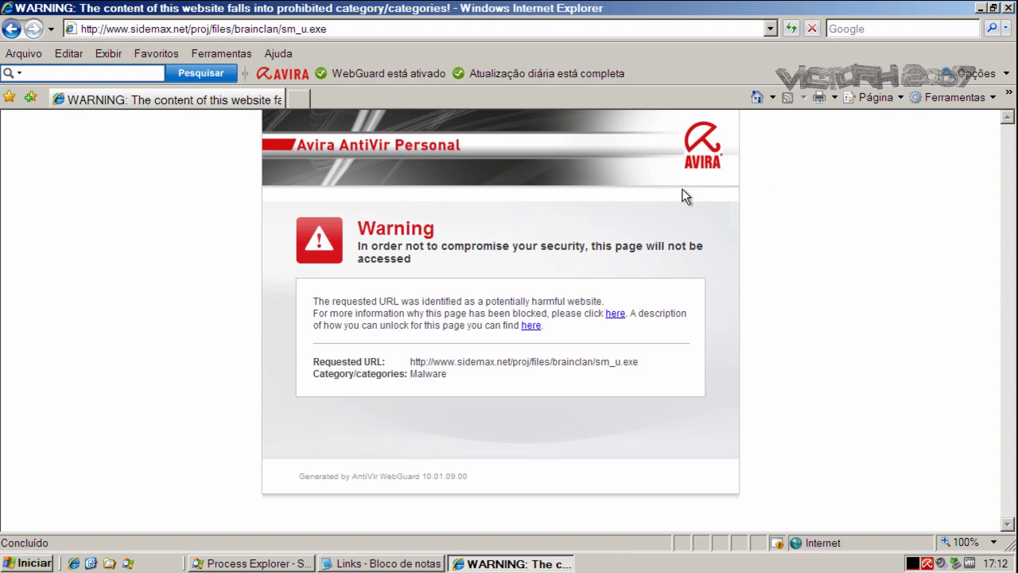
pyautogui.click(406, 563)
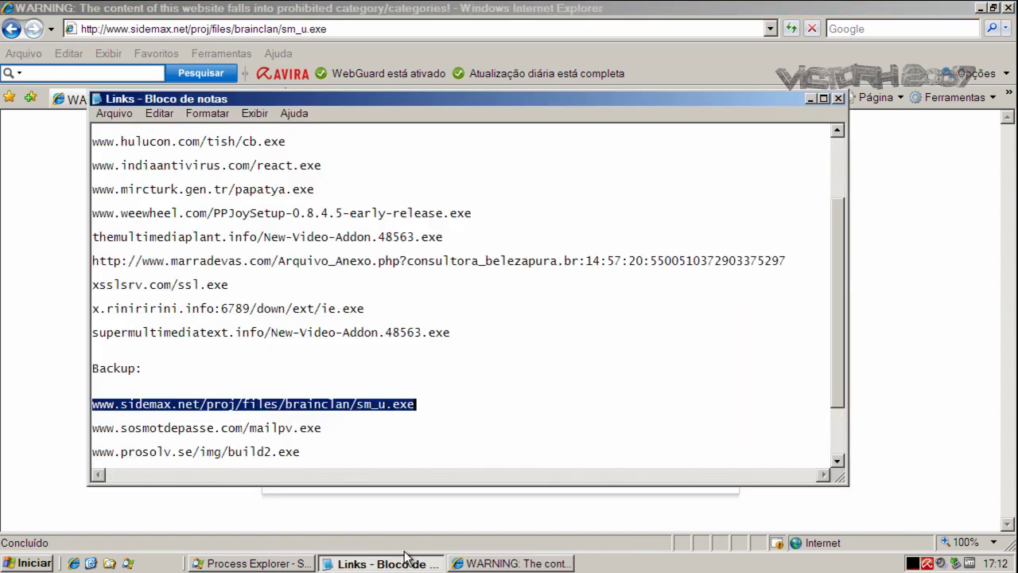
pyautogui.doubleClick(274, 429)
pyautogui.rightClick(276, 430)
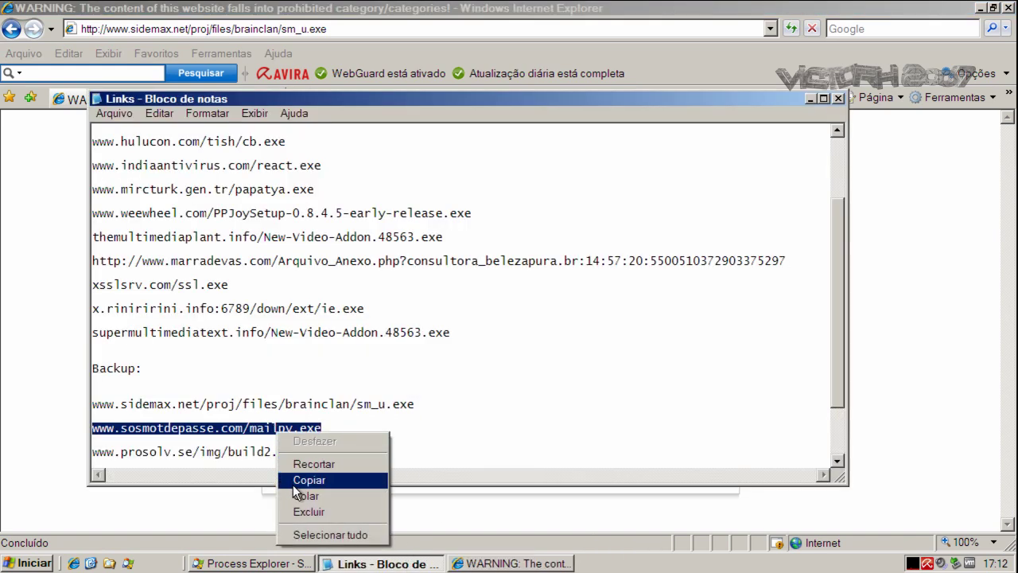
pyautogui.click(302, 479)
pyautogui.click(213, 28)
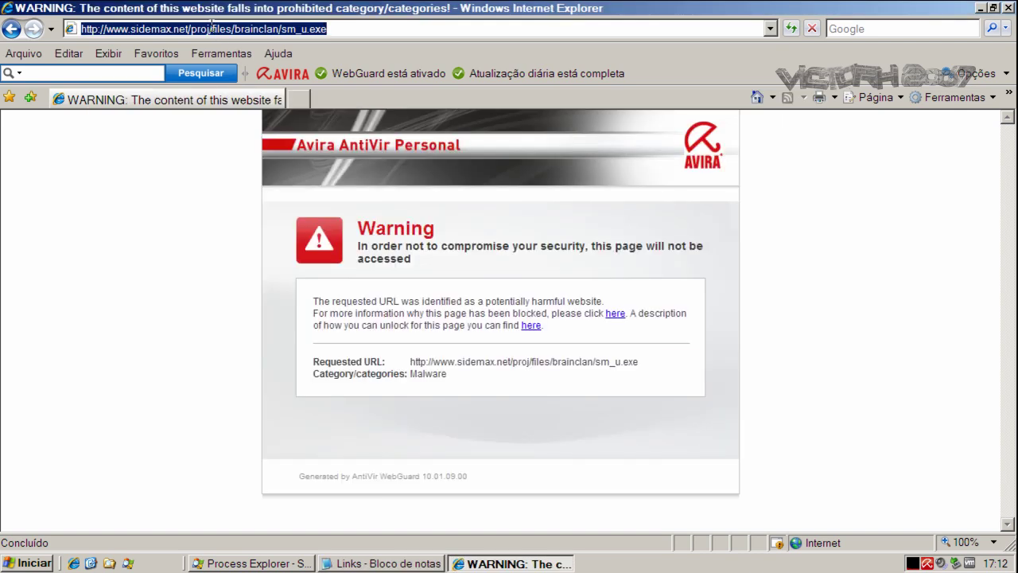
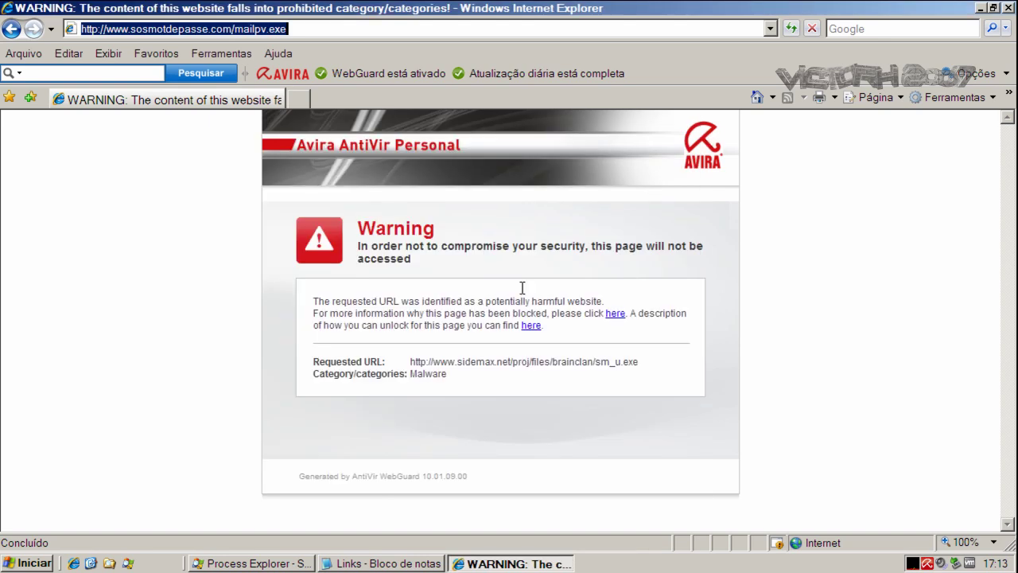
pyautogui.click(377, 561)
pyautogui.click(297, 452)
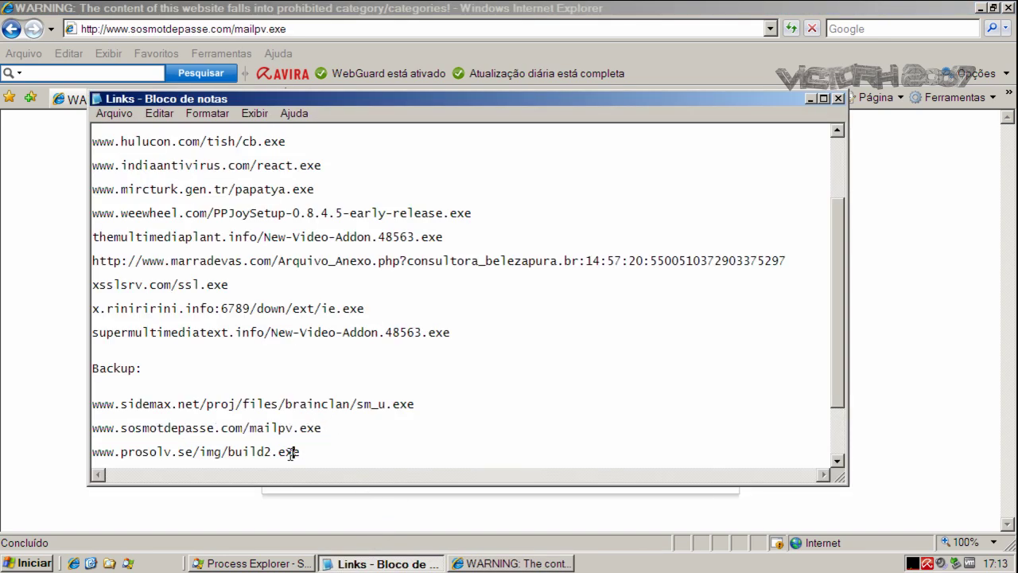
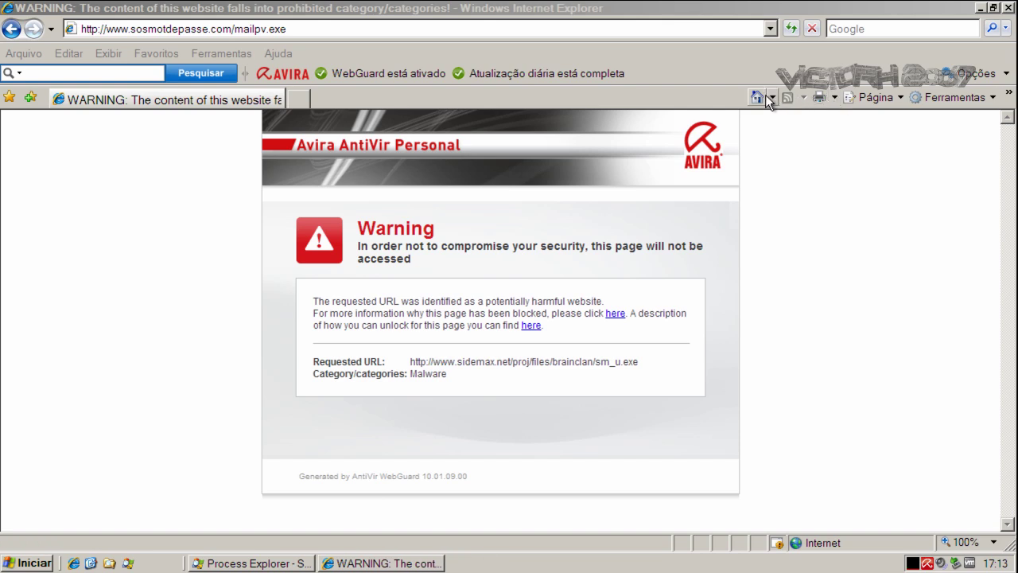
pyautogui.click(766, 95)
pyautogui.click(151, 30)
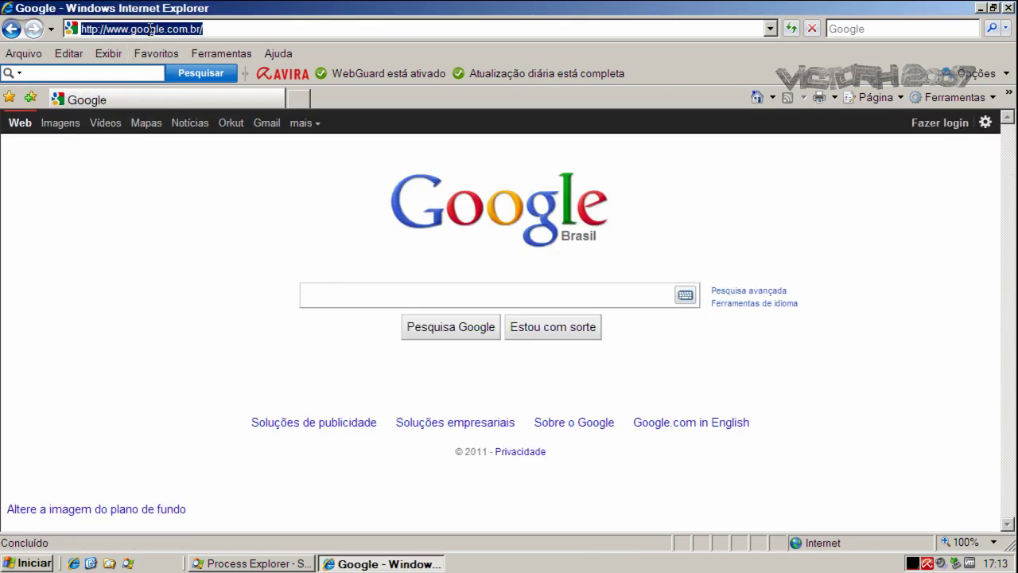
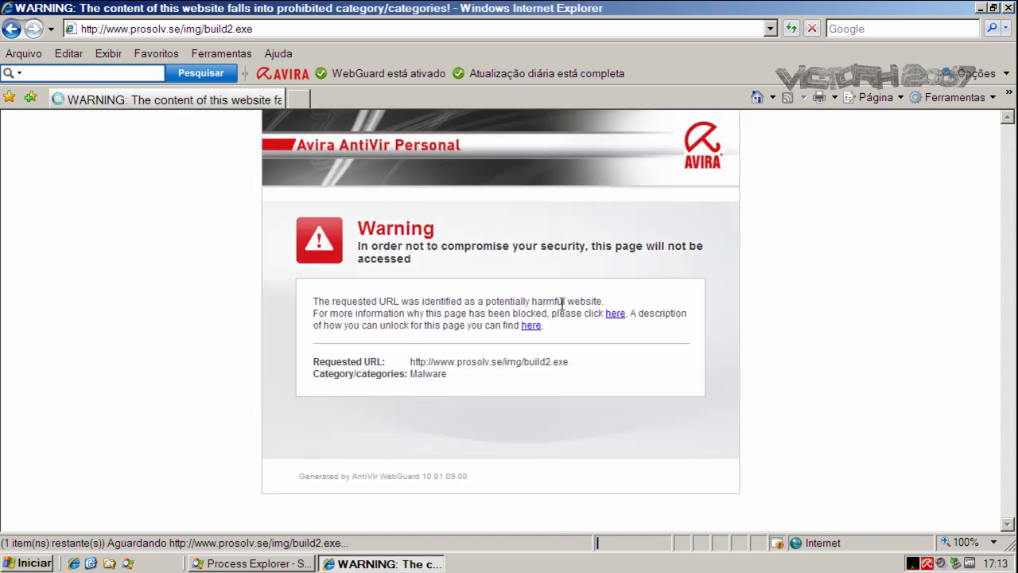
# Step: Close the browser and bring up Process Explorer in a smaller, non-maximized window
pyautogui.click(1009, 8)
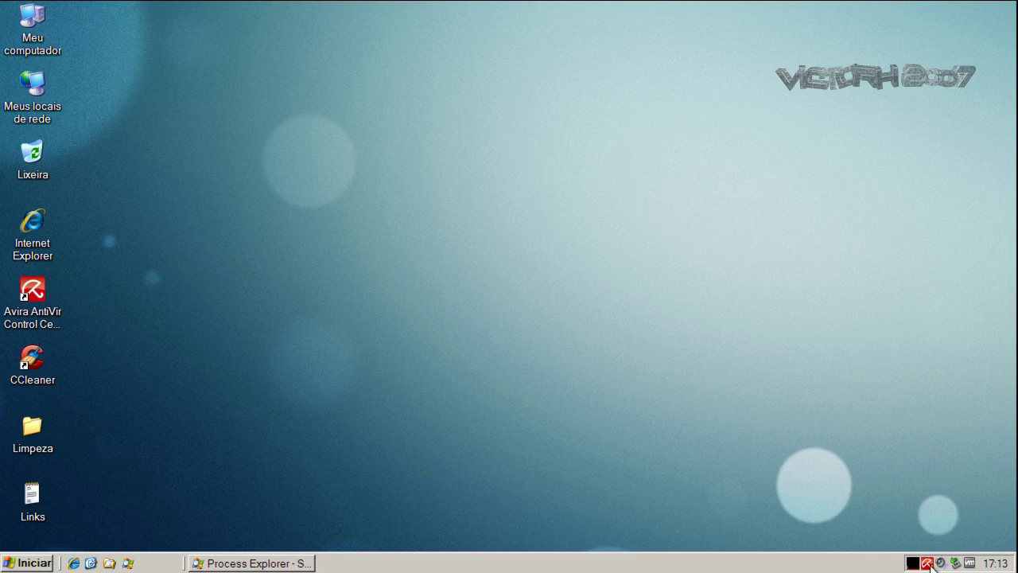
pyautogui.click(311, 563)
pyautogui.click(994, 8)
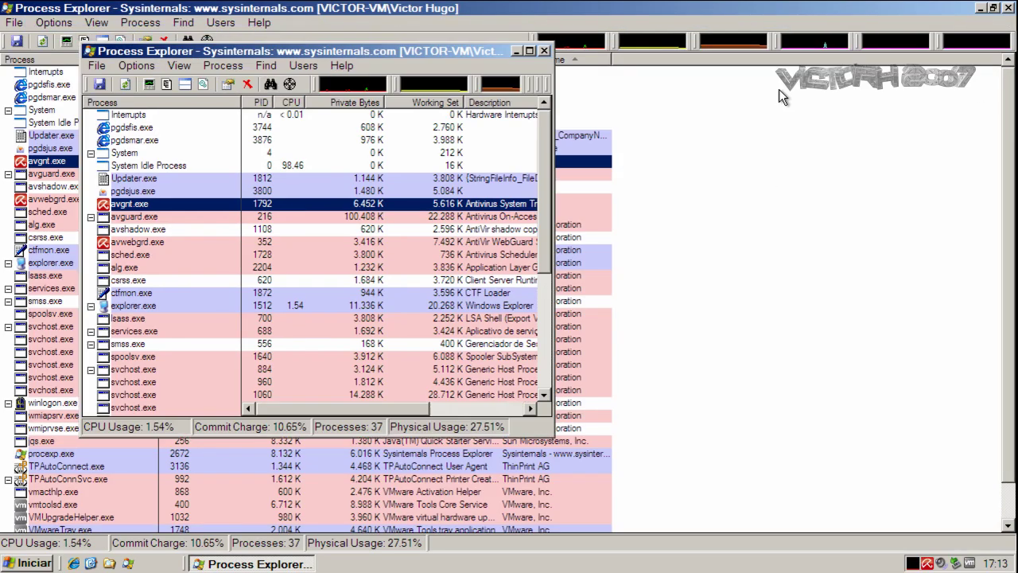
# Step: Examine the running processes for suspicious entries, checking pgdsfis.exe, pgdsmar.exe, Updater.exe and pgdsjus.exe and their file paths
pyautogui.moveTo(548, 167); pyautogui.dragTo(546, 162)
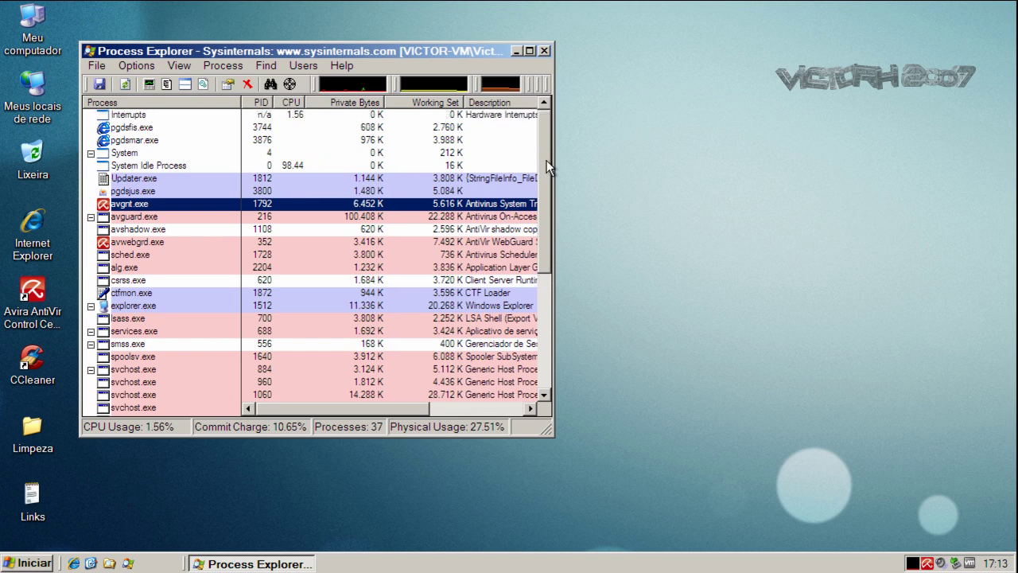
pyautogui.click(134, 179)
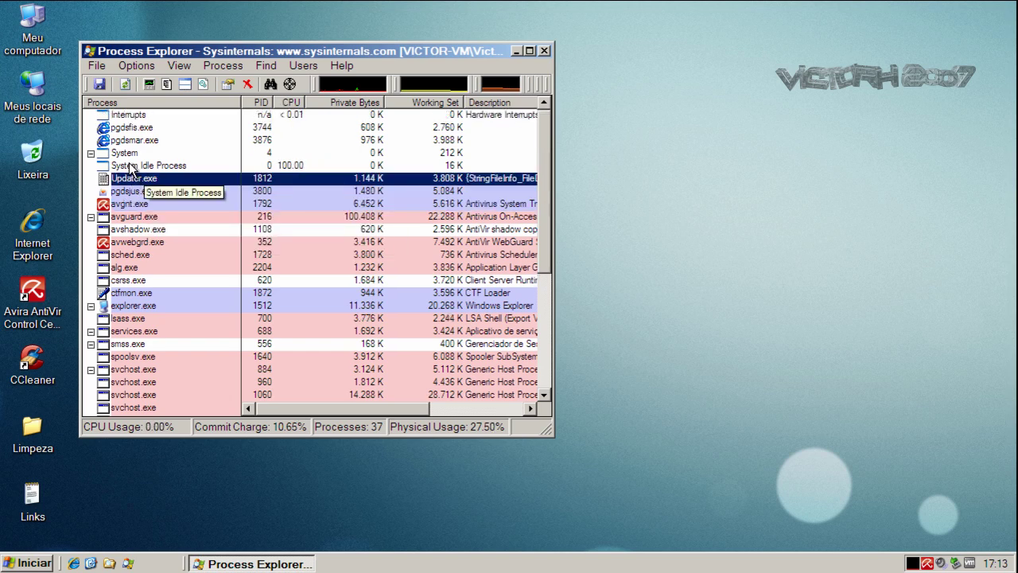
pyautogui.click(130, 140)
pyautogui.click(129, 127)
pyautogui.click(129, 140)
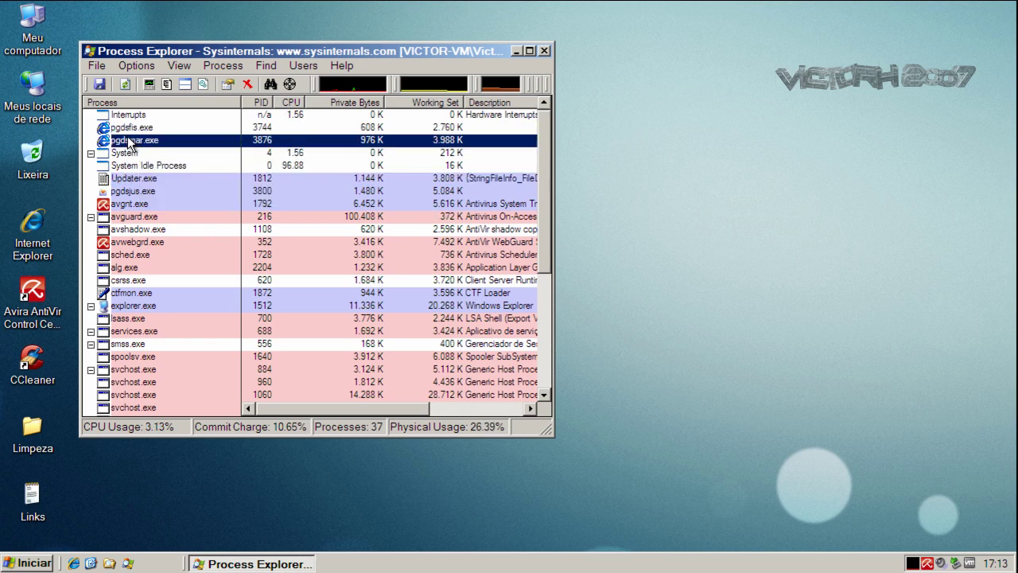
pyautogui.moveTo(131, 189)
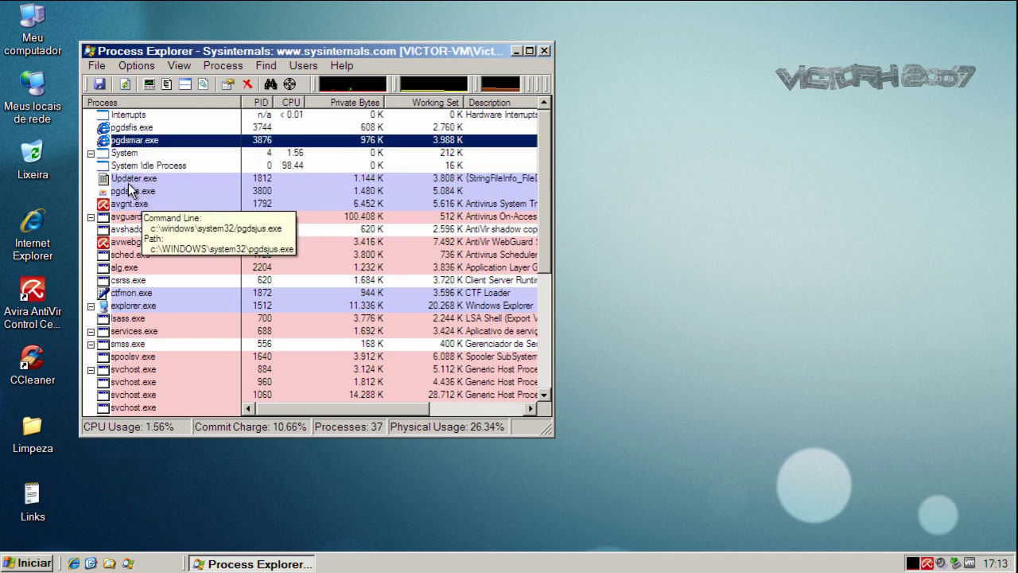
pyautogui.click(124, 130)
pyautogui.click(125, 141)
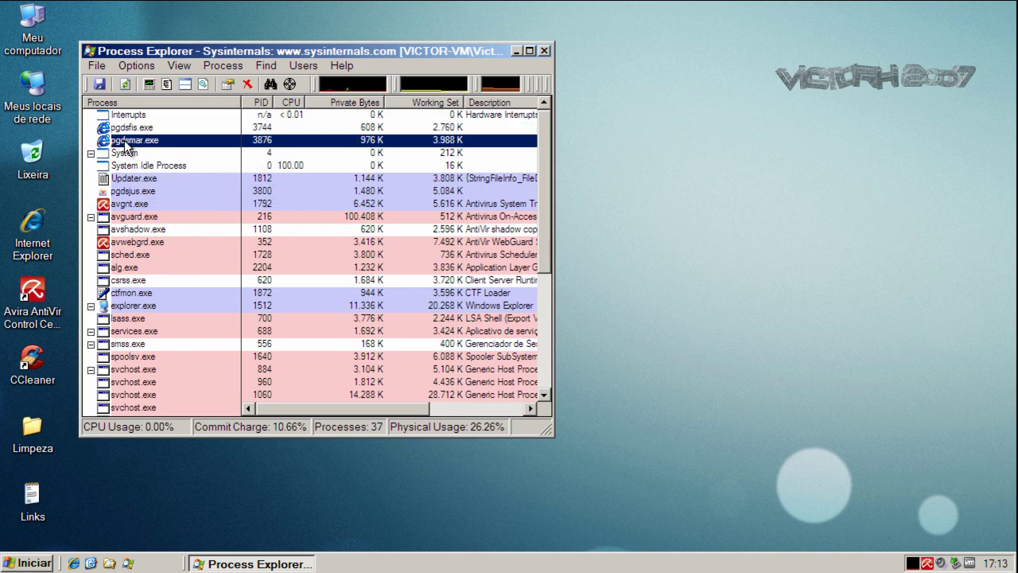
pyautogui.click(127, 179)
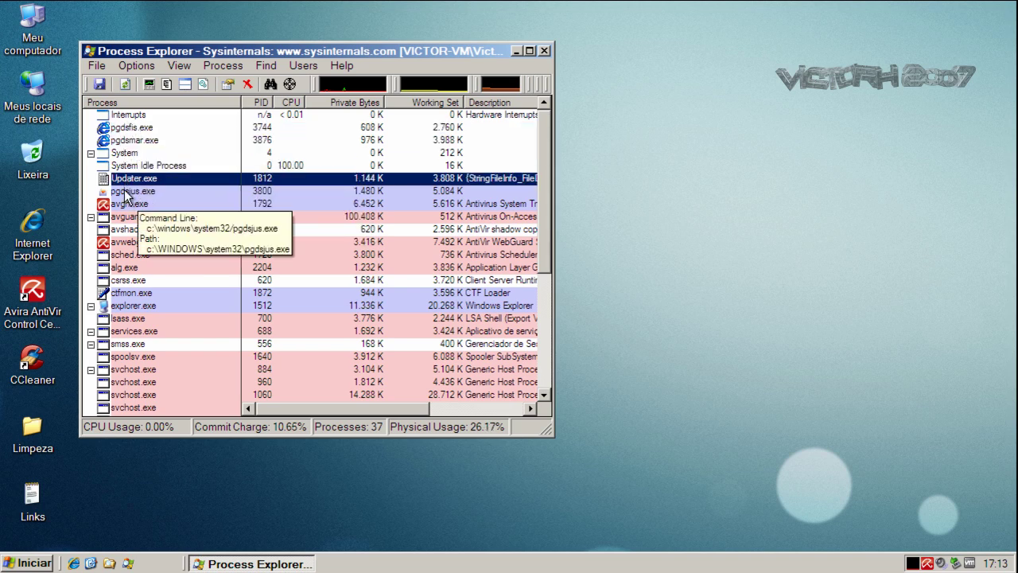
pyautogui.click(127, 192)
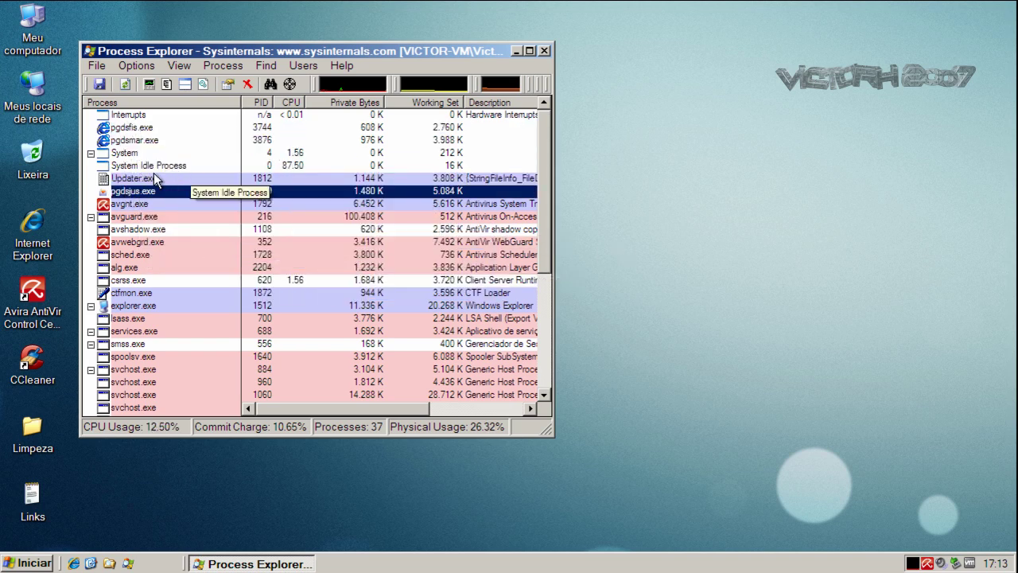
pyautogui.click(132, 128)
pyautogui.click(134, 141)
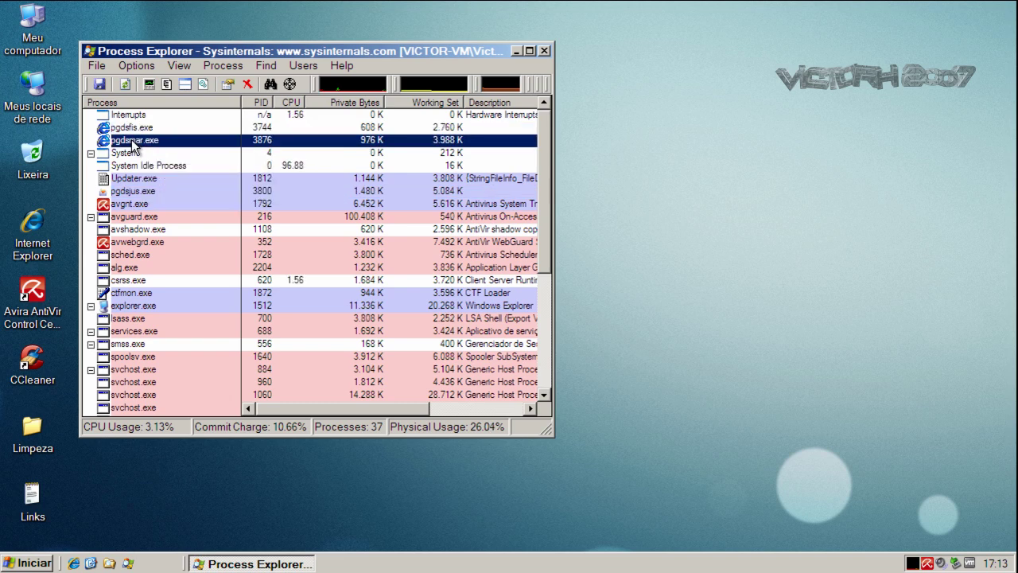
pyautogui.click(131, 180)
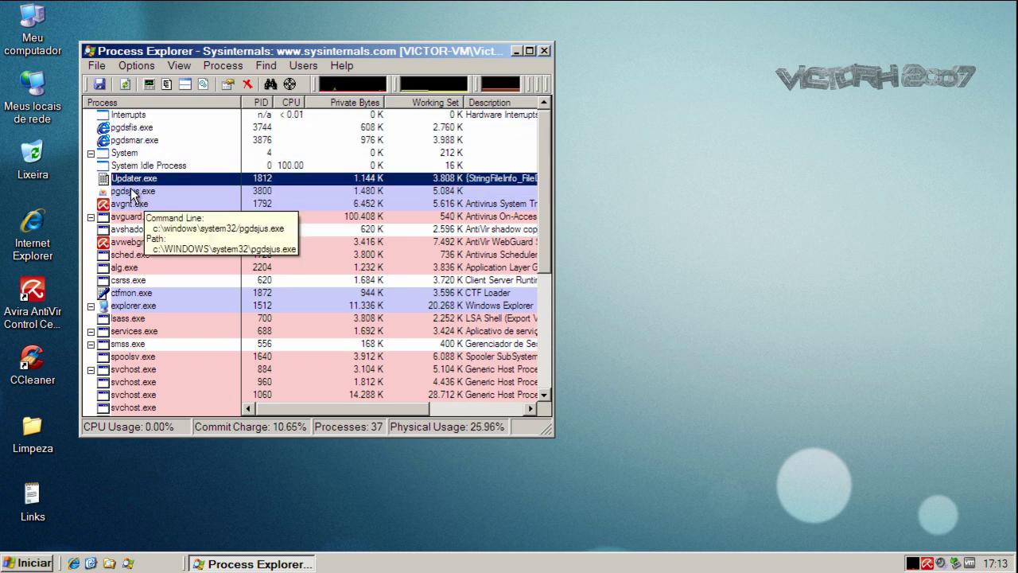
pyautogui.click(131, 195)
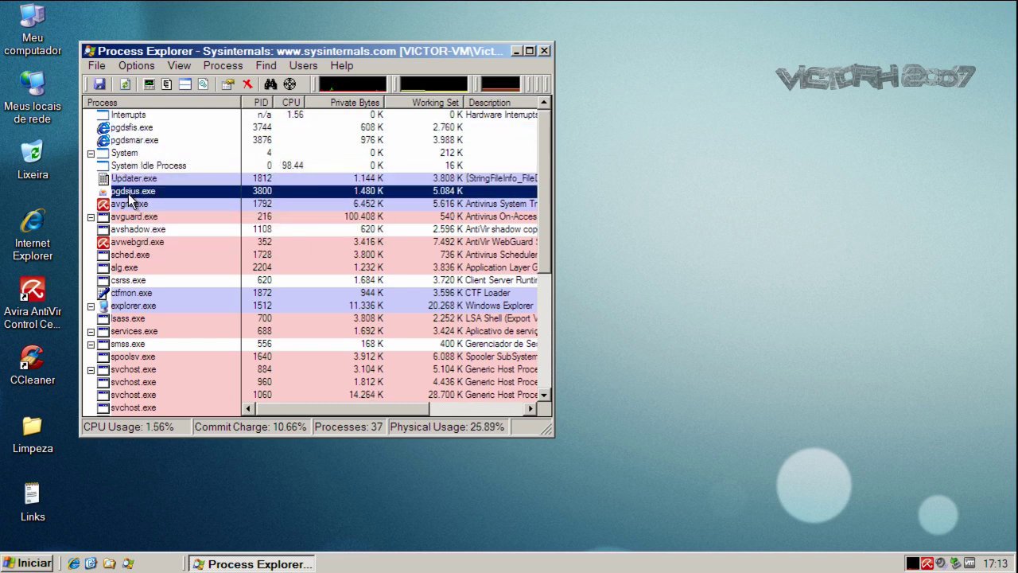
pyautogui.moveTo(544, 194); pyautogui.dragTo(530, 102)
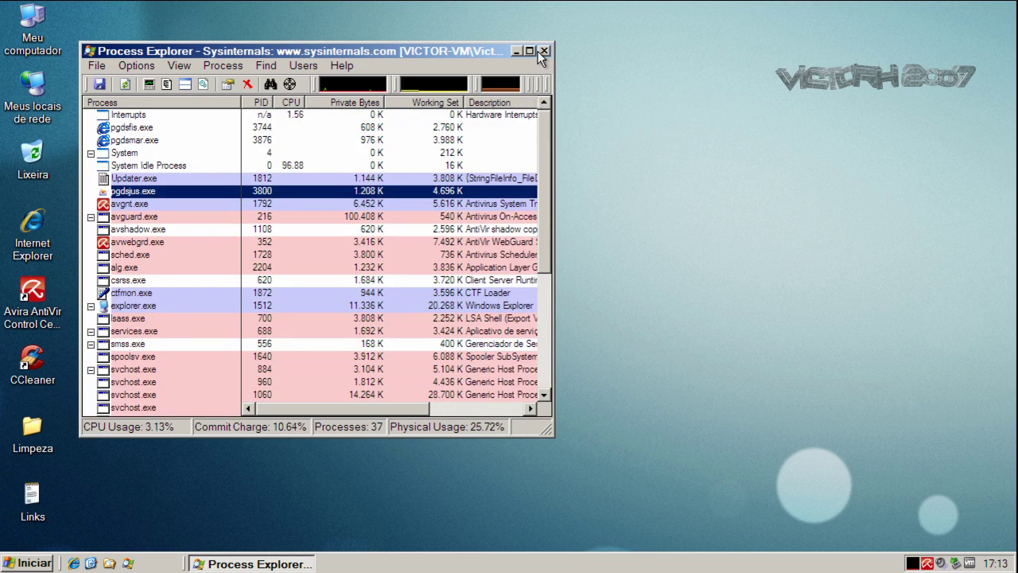
# Step: Put Process Explorer away and open the Scanner section of local protection in Avira AntiVir Personal
pyautogui.press('super+d')
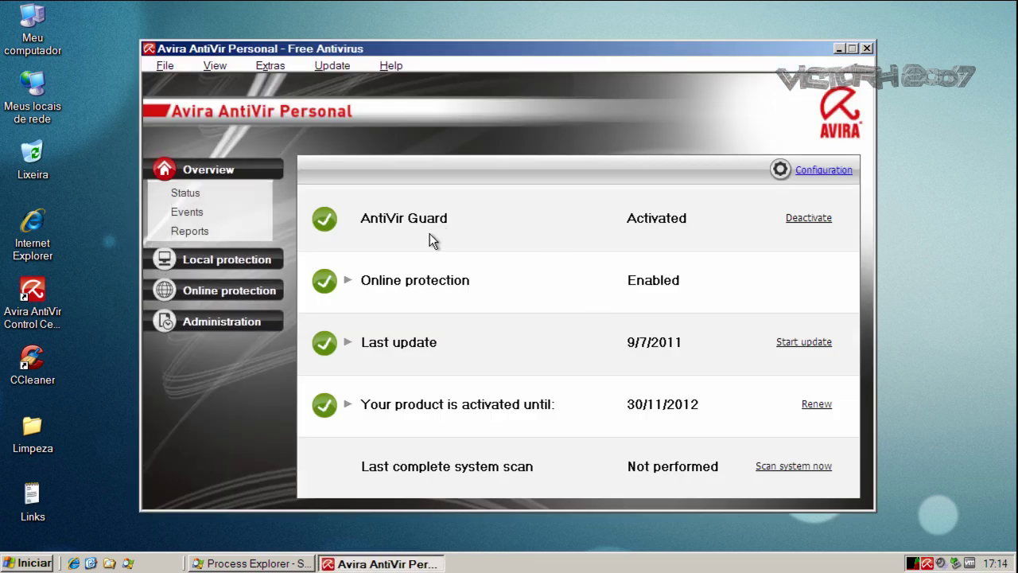
pyautogui.click(215, 262)
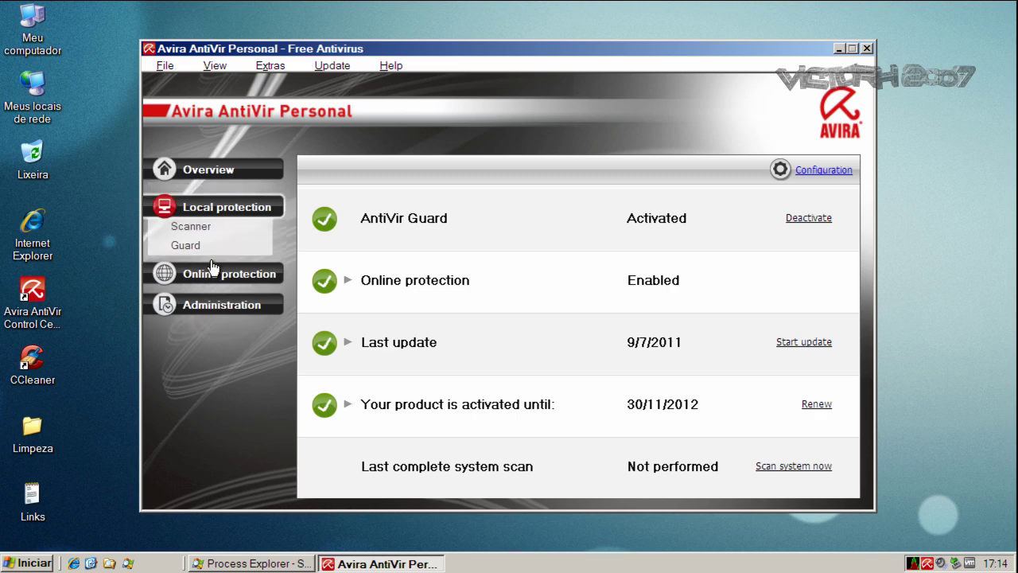
pyautogui.click(186, 224)
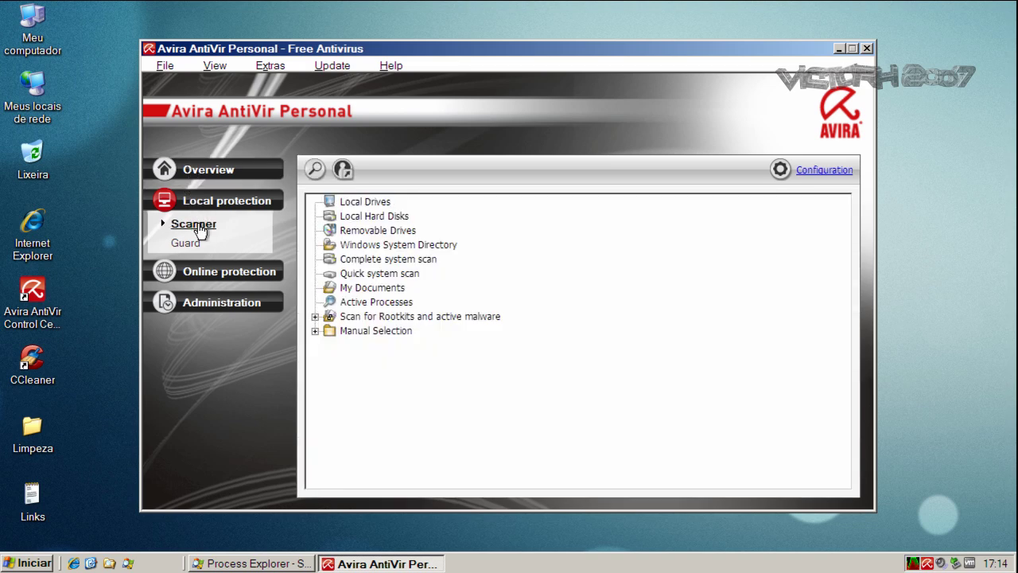
# Step: Scan Local Hard Disks with Avira, dismiss the scan summary, and close the scan window and Avira
pyautogui.click(329, 219)
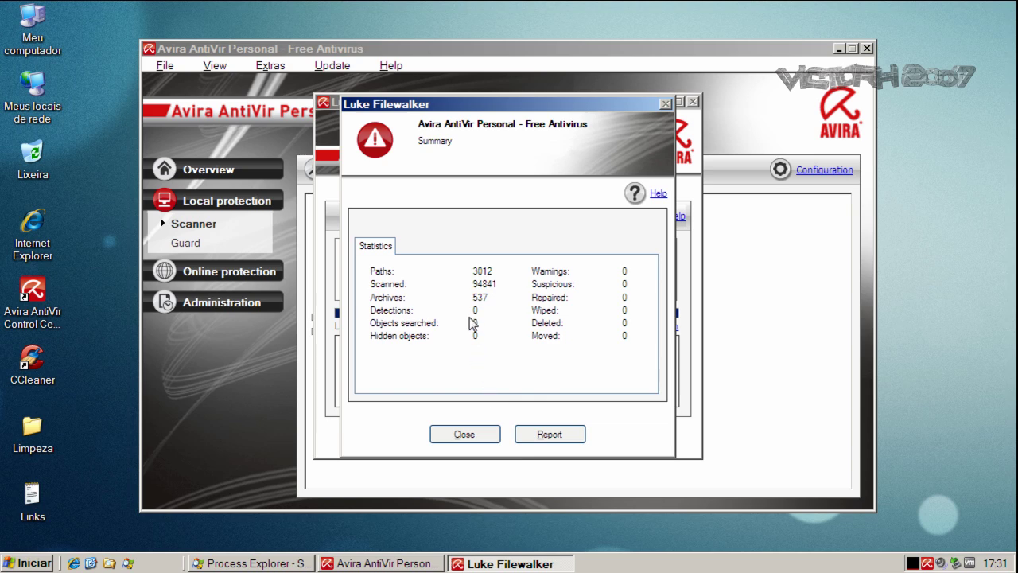
pyautogui.click(482, 437)
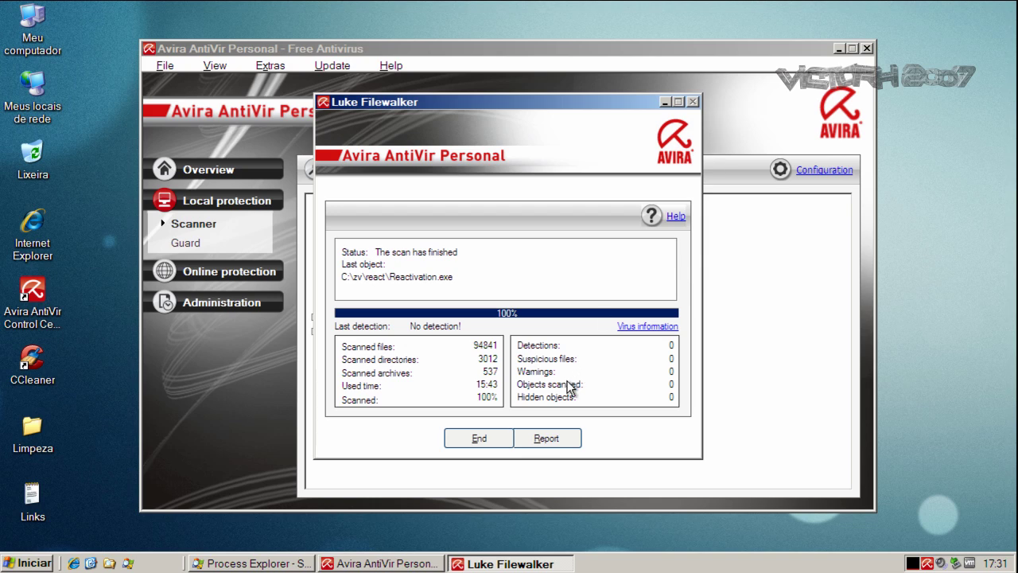
pyautogui.click(692, 102)
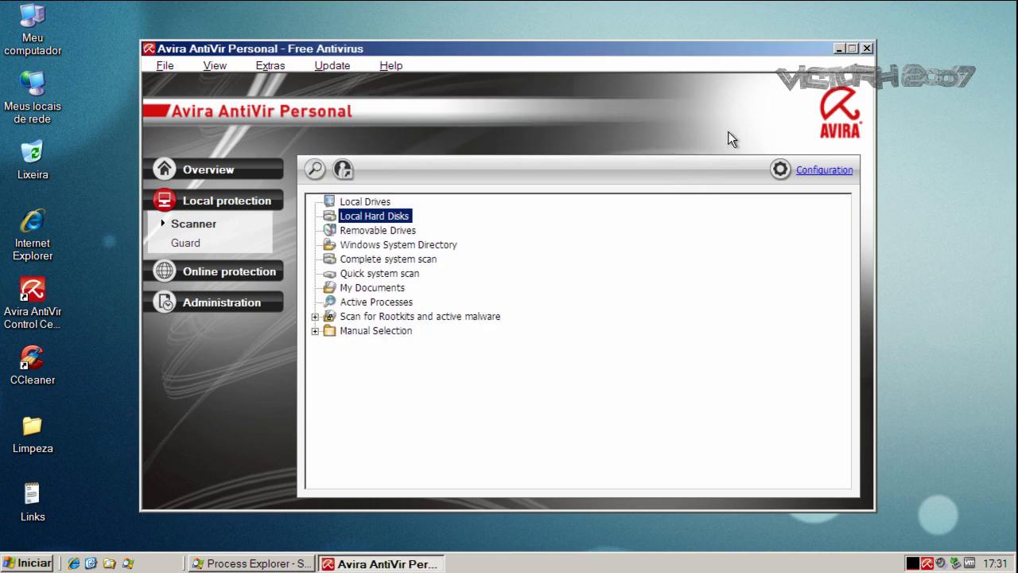
pyautogui.click(867, 48)
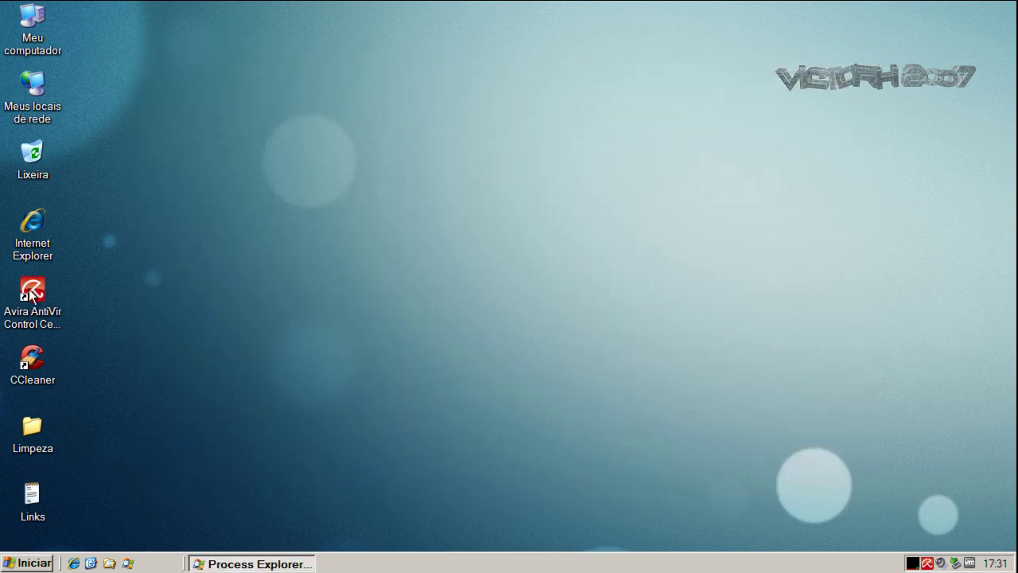
# Step: Launch CCleaner, run its cleanup with the preset Windows items, and close the program
pyautogui.doubleClick(33, 360)
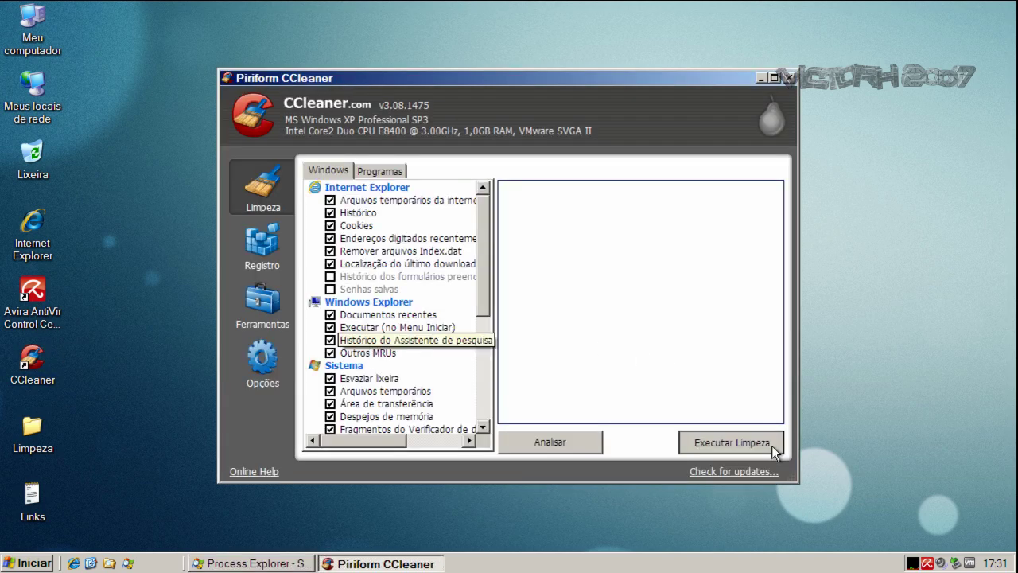
pyautogui.click(769, 444)
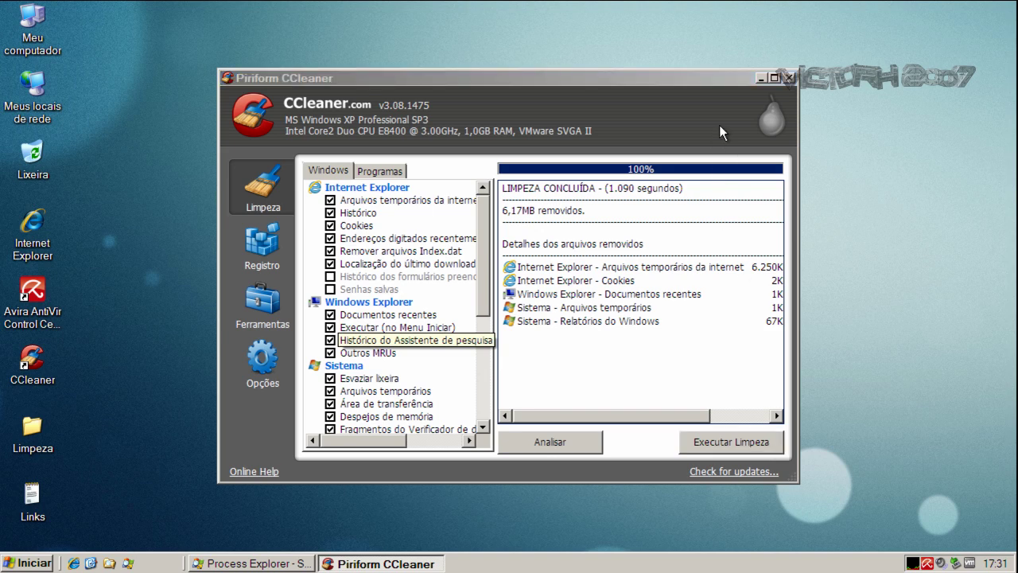
pyautogui.click(789, 77)
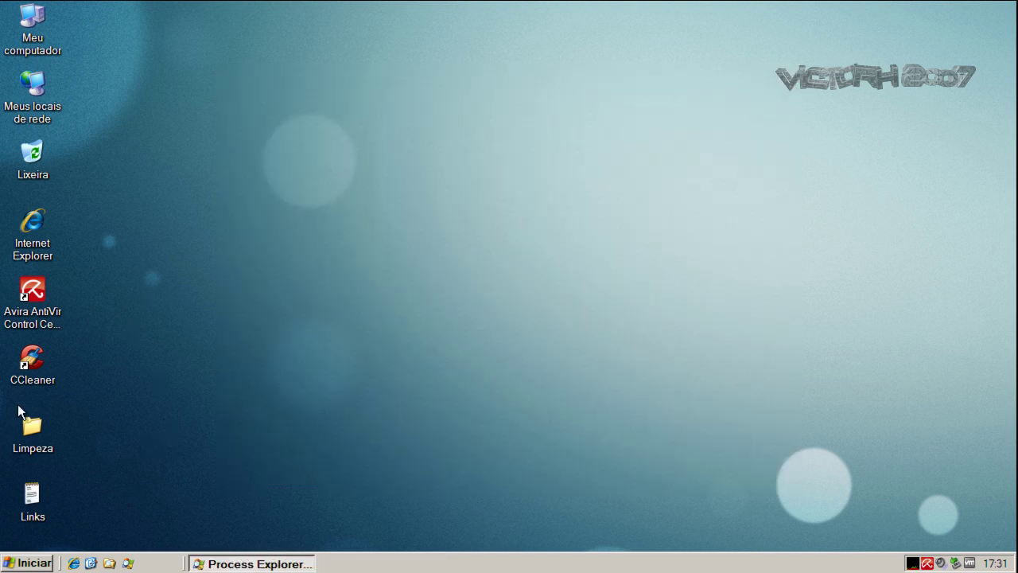
# Step: Restart the computer
pyautogui.click(45, 563)
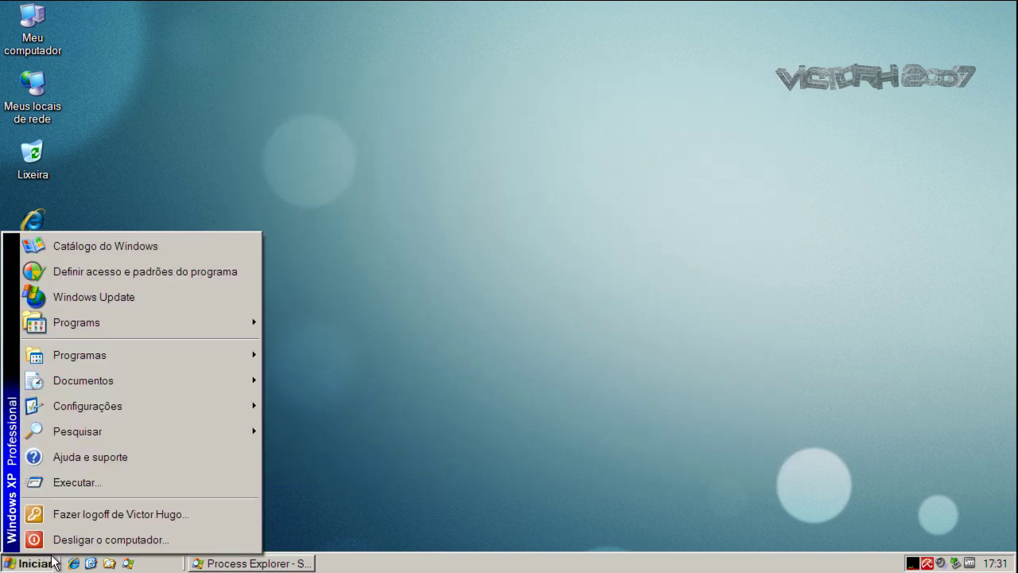
pyautogui.click(149, 538)
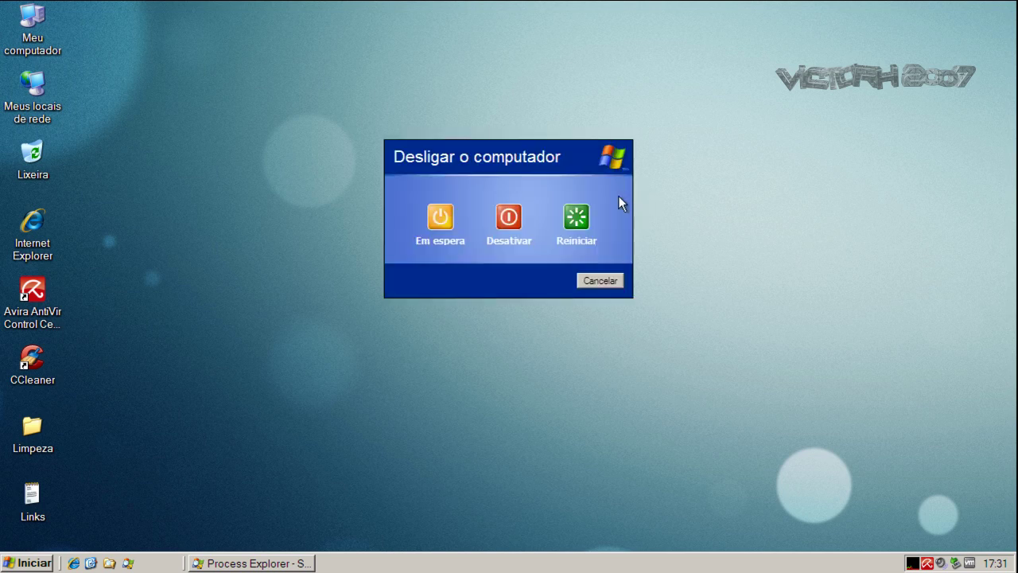
pyautogui.click(577, 218)
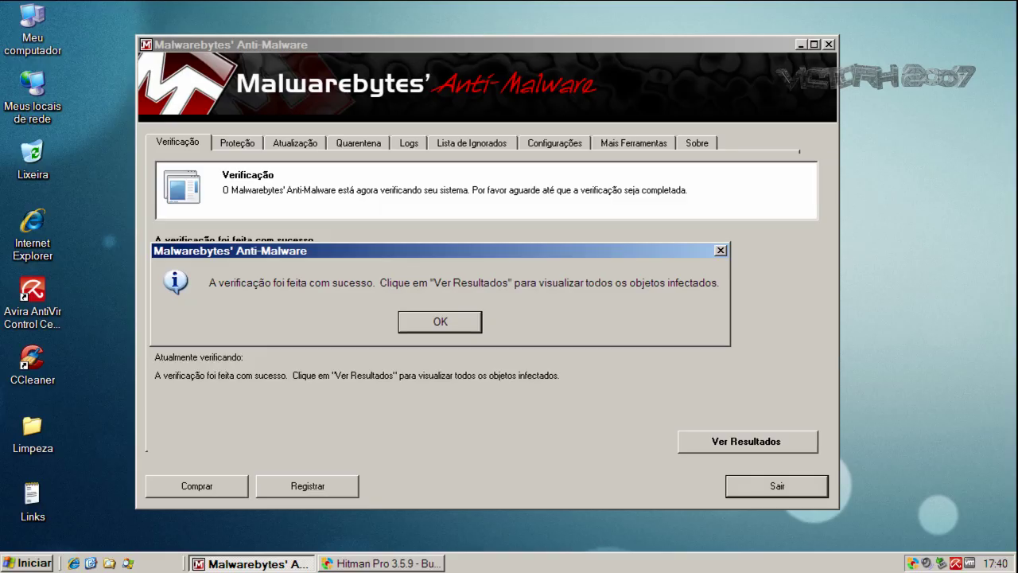
# Step: Show the Malwarebytes' Anti-Malware scan results and widen the Ítem and Fabricante columns so their entries are readable
pyautogui.click(427, 322)
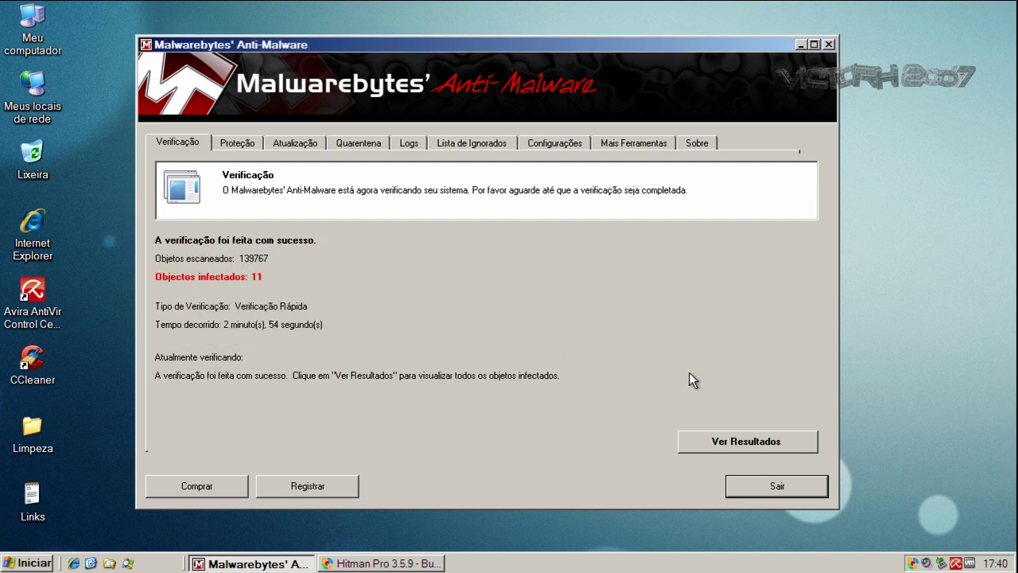
pyautogui.click(759, 446)
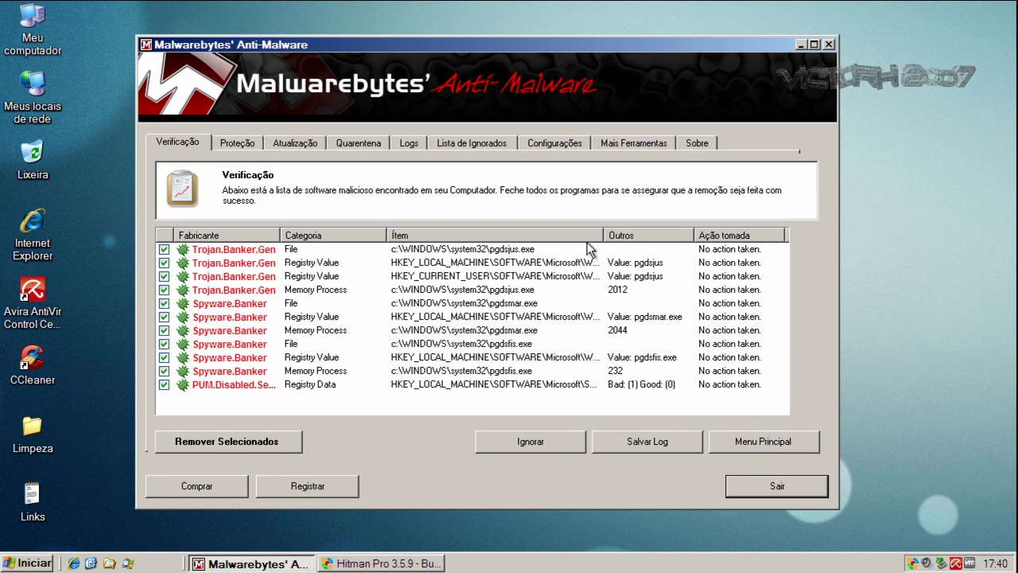
pyautogui.moveTo(603, 236); pyautogui.dragTo(623, 235)
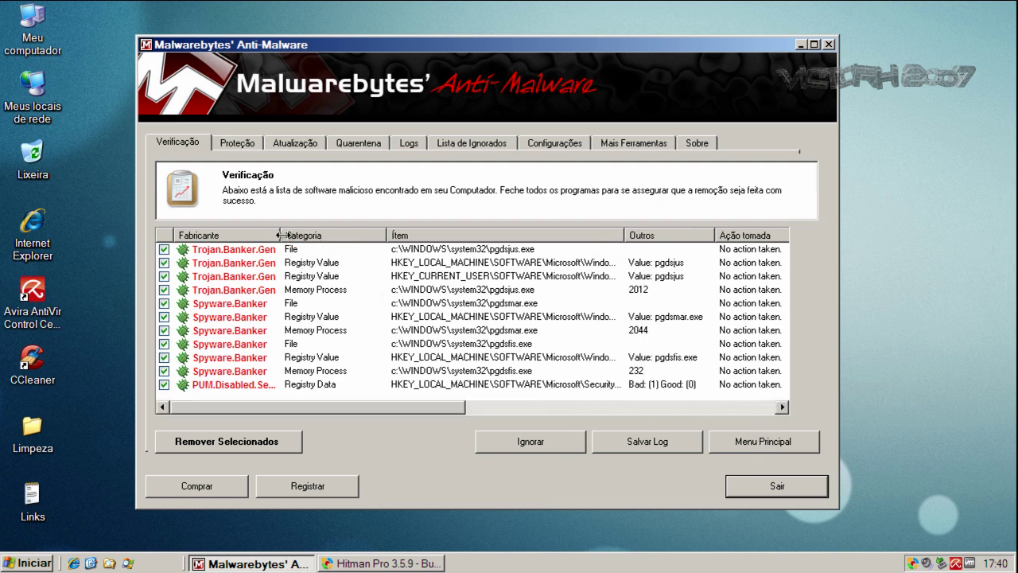
pyautogui.moveTo(280, 235); pyautogui.dragTo(365, 235)
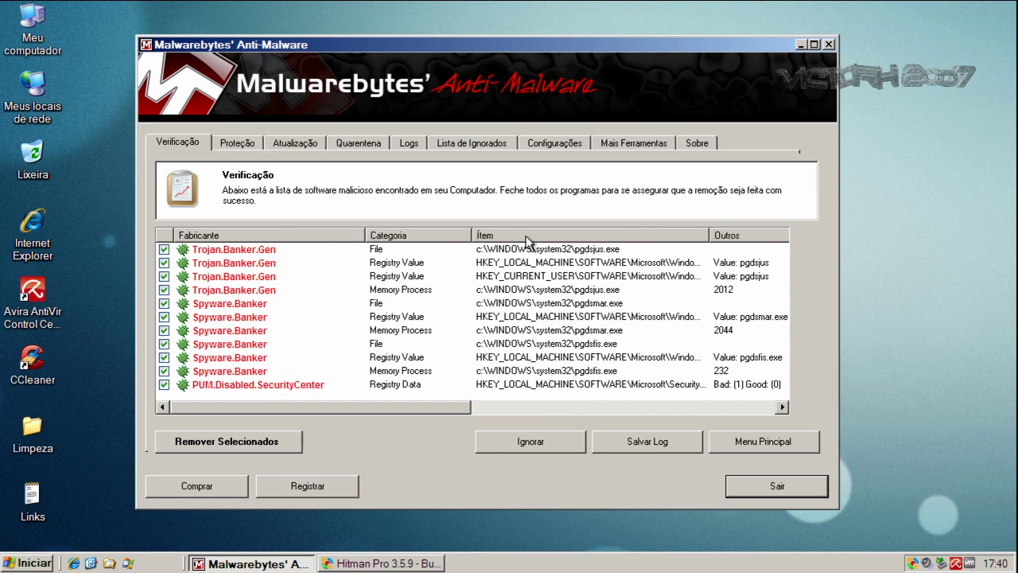
# Step: Examine each listed Malwarebytes detection in order, from the first Trojan.Banker.Gen entry down to PUM.Disabled.SecurityCenter
pyautogui.click(227, 251)
pyautogui.click(229, 263)
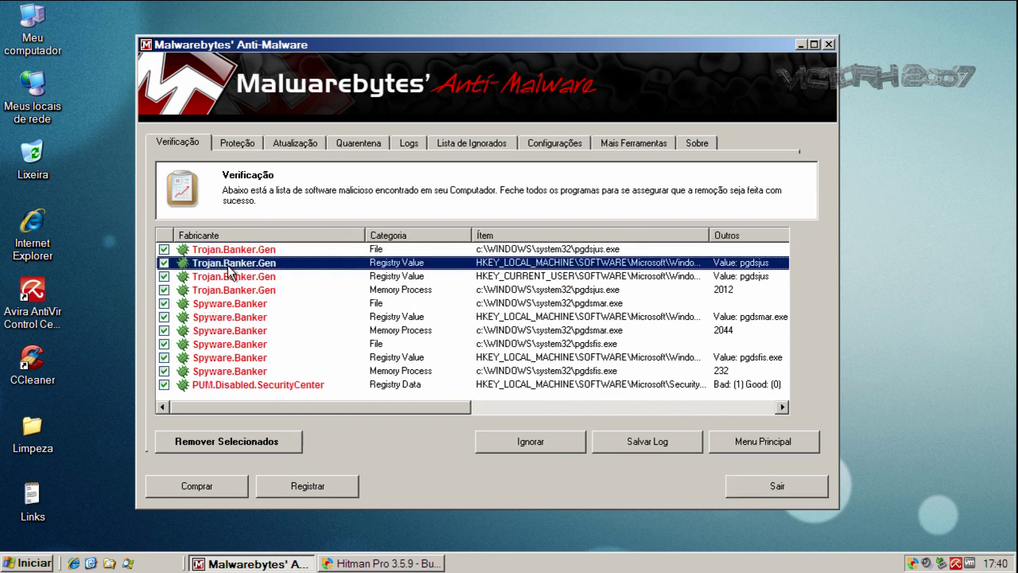
pyautogui.click(232, 276)
pyautogui.click(236, 289)
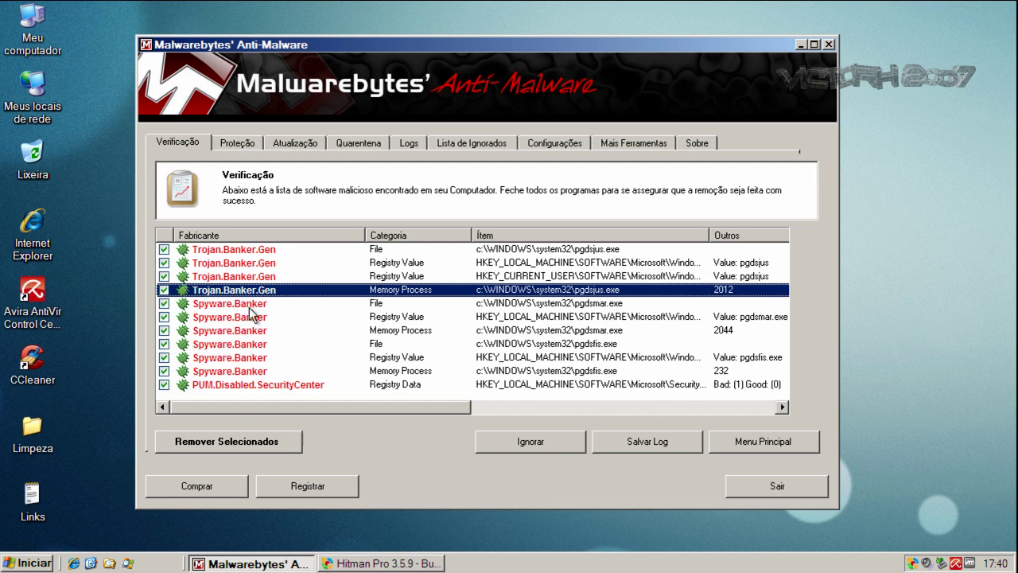
pyautogui.click(246, 303)
pyautogui.click(250, 317)
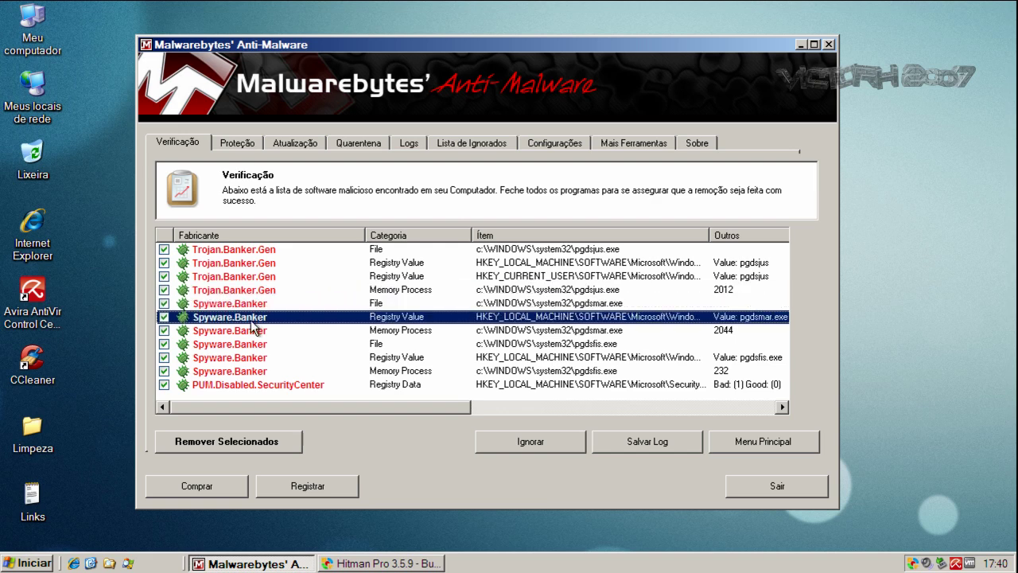
pyautogui.click(260, 330)
pyautogui.click(260, 344)
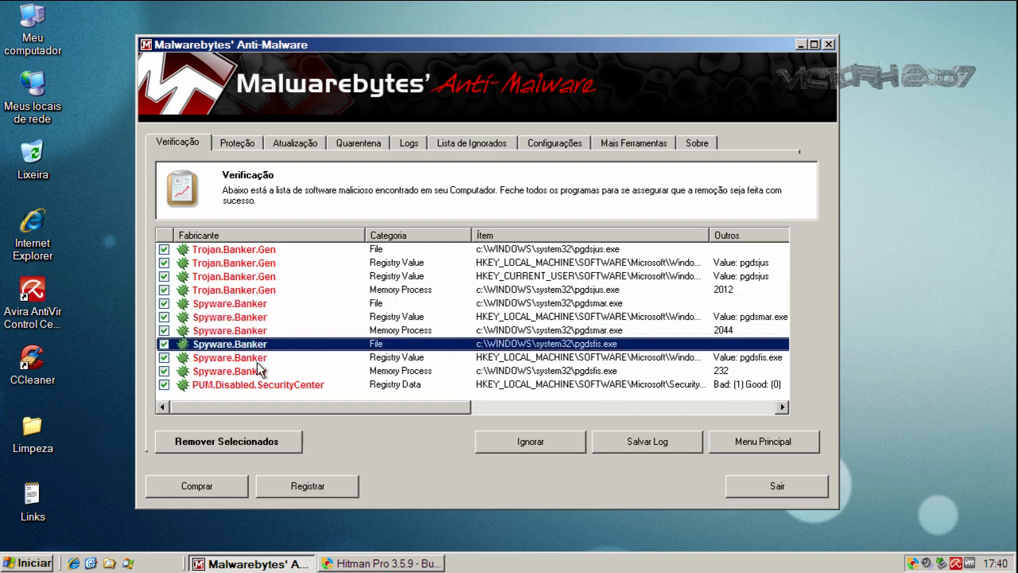
pyautogui.click(257, 358)
pyautogui.click(260, 370)
pyautogui.click(267, 385)
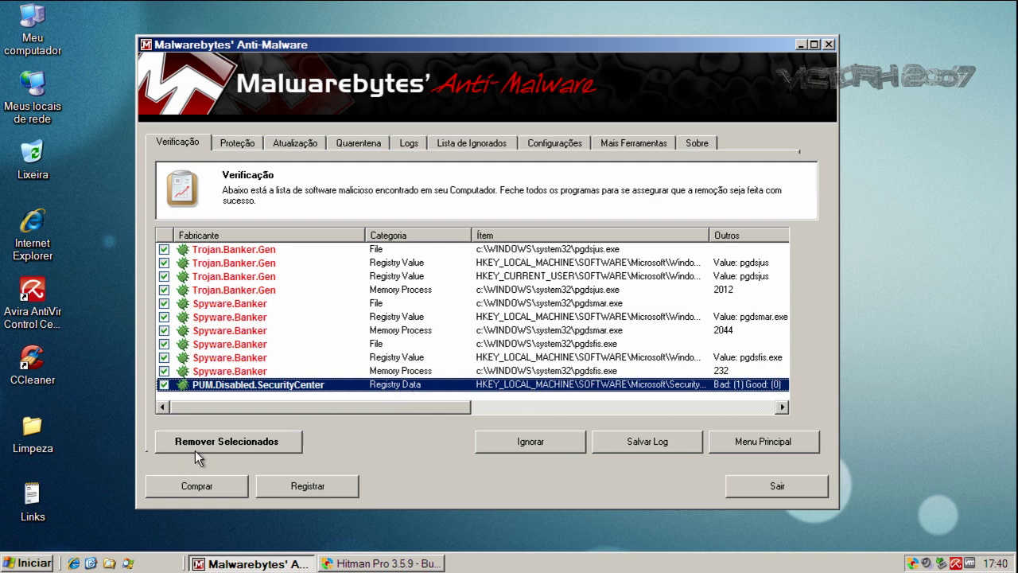
# Step: Remove all checked Malwarebytes detections, review and close the removal log, and accept the restart that completes the removal
pyautogui.click(215, 442)
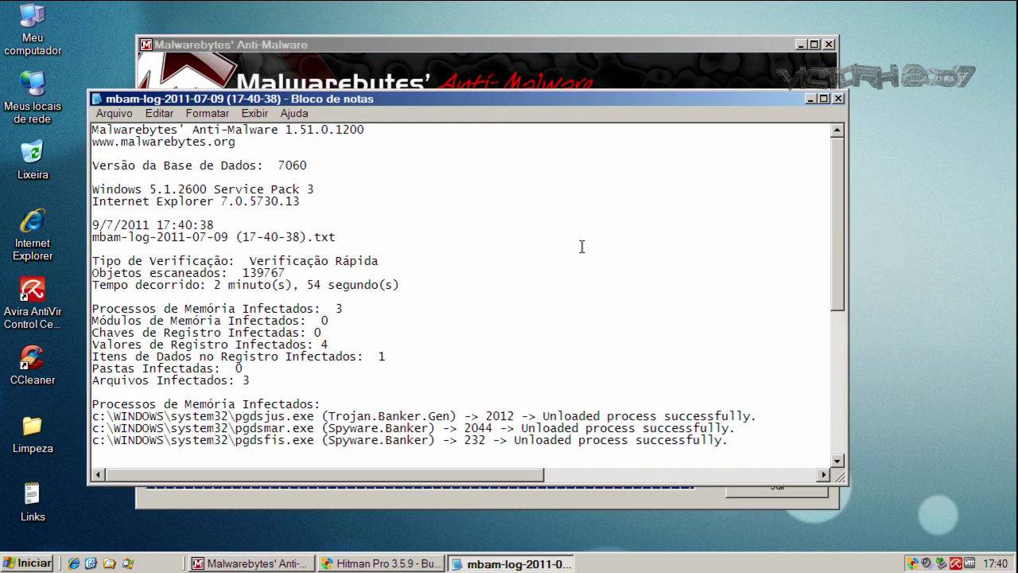
pyautogui.moveTo(833, 245); pyautogui.dragTo(837, 260)
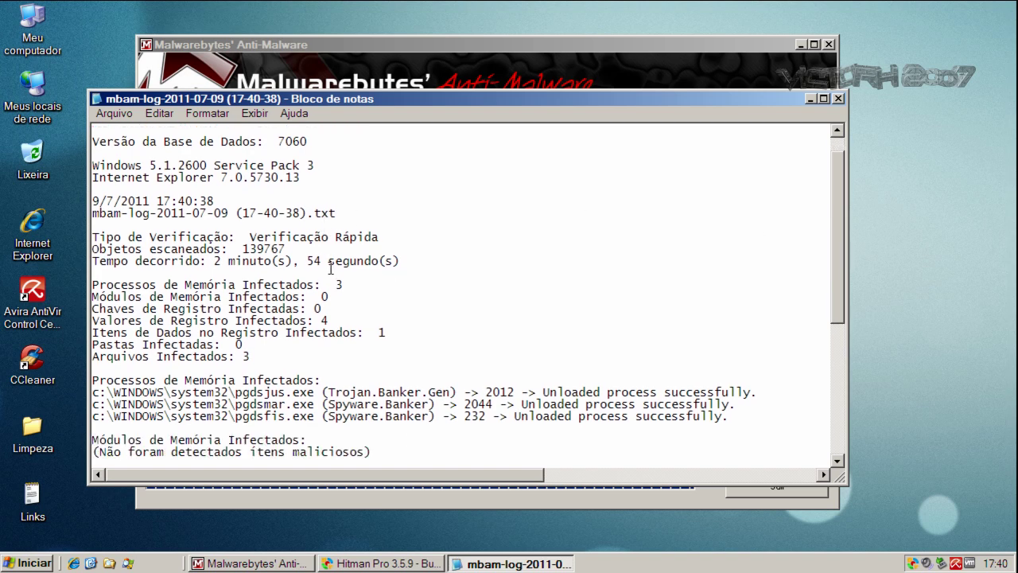
pyautogui.moveTo(334, 284); pyautogui.dragTo(347, 284)
pyautogui.click(837, 98)
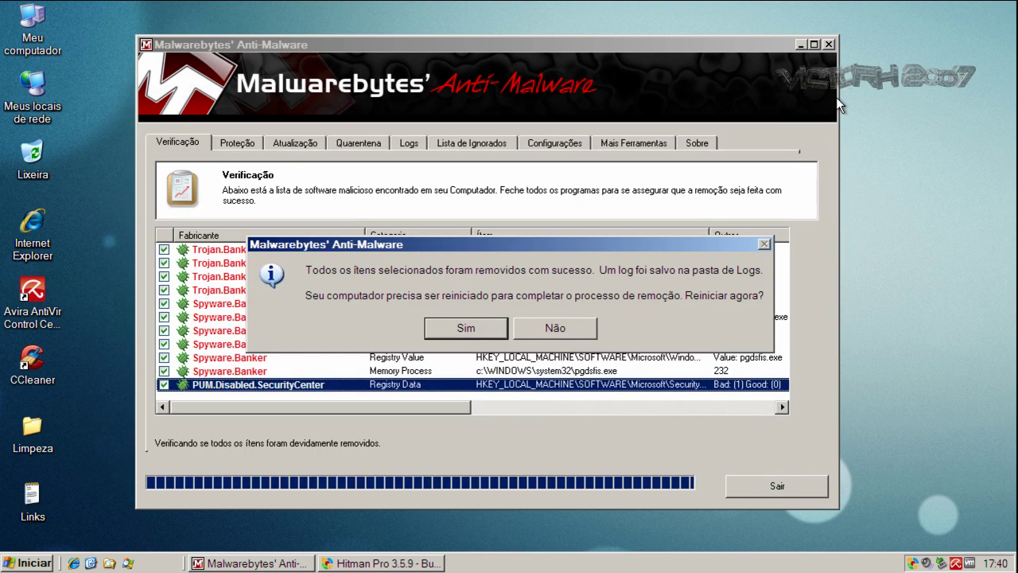
pyautogui.click(465, 327)
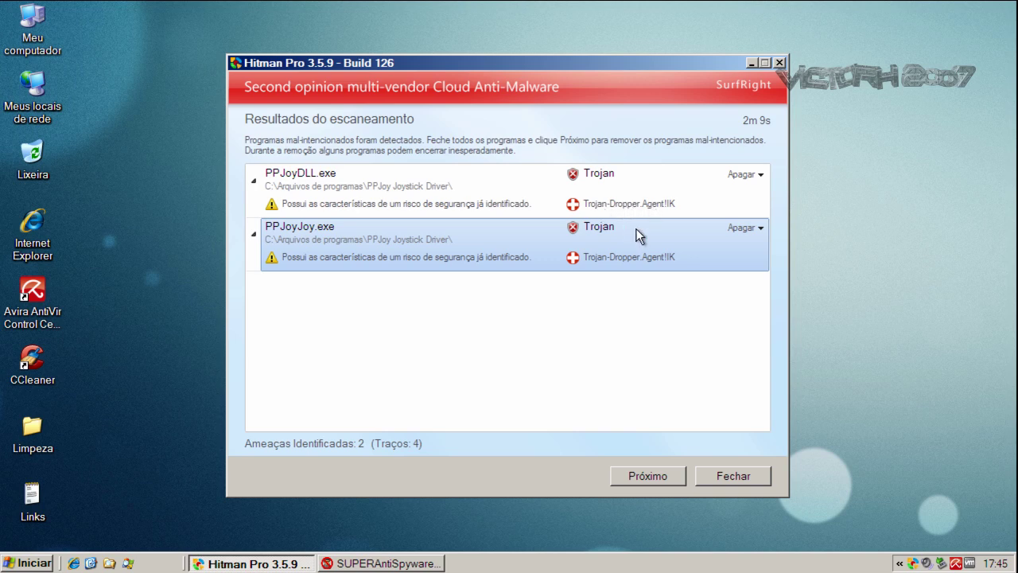
# Step: Delete PPJoyDLL.exe and PPJoyJoy.exe with Hitman Pro and close the program
pyautogui.click(645, 474)
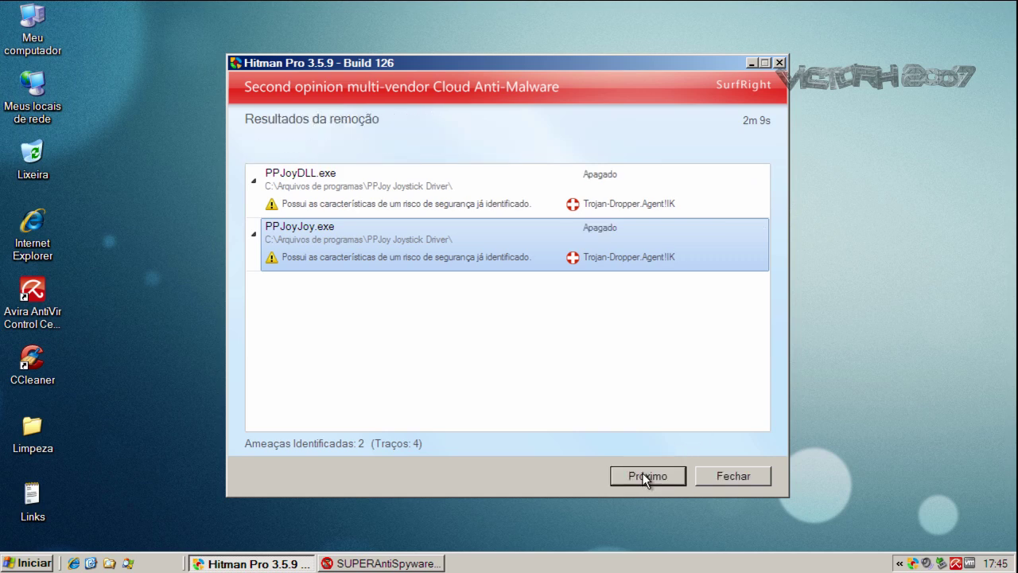
pyautogui.click(645, 475)
pyautogui.click(745, 475)
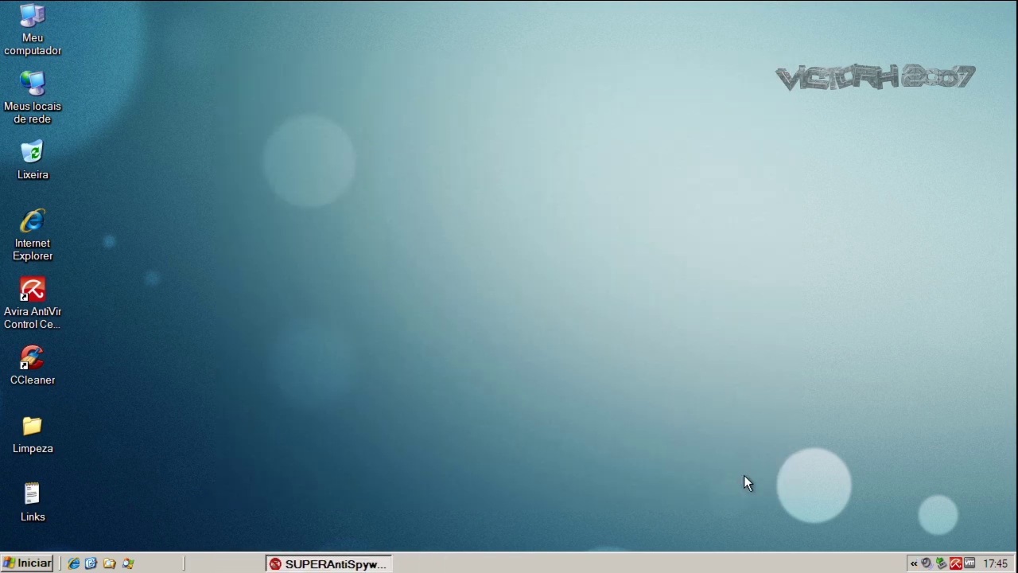
# Step: Run a quick scan of drive C: in SUPERAntiSpyware, dismiss the completion message, and exit its main menu
pyautogui.click(284, 564)
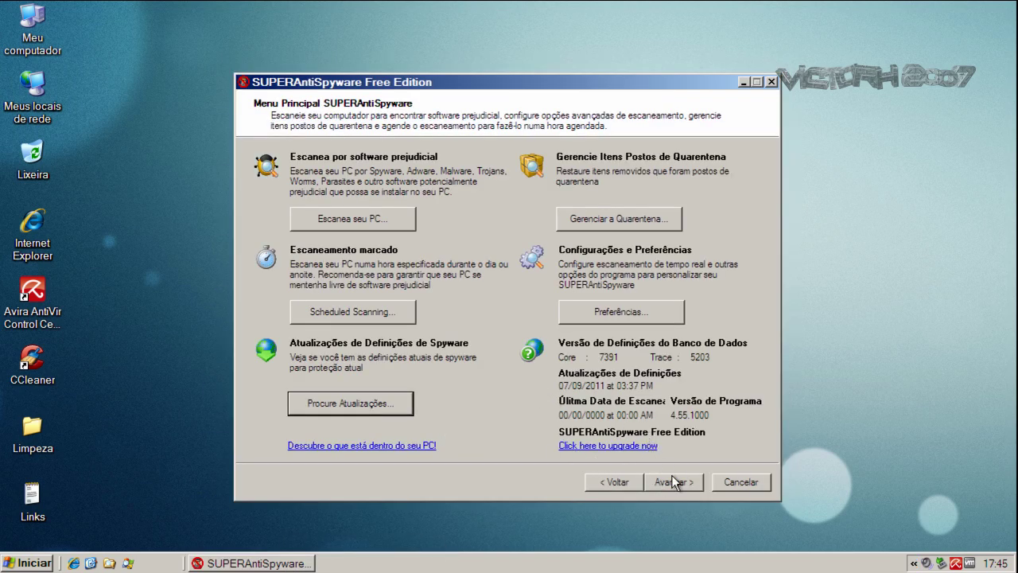
pyautogui.click(346, 220)
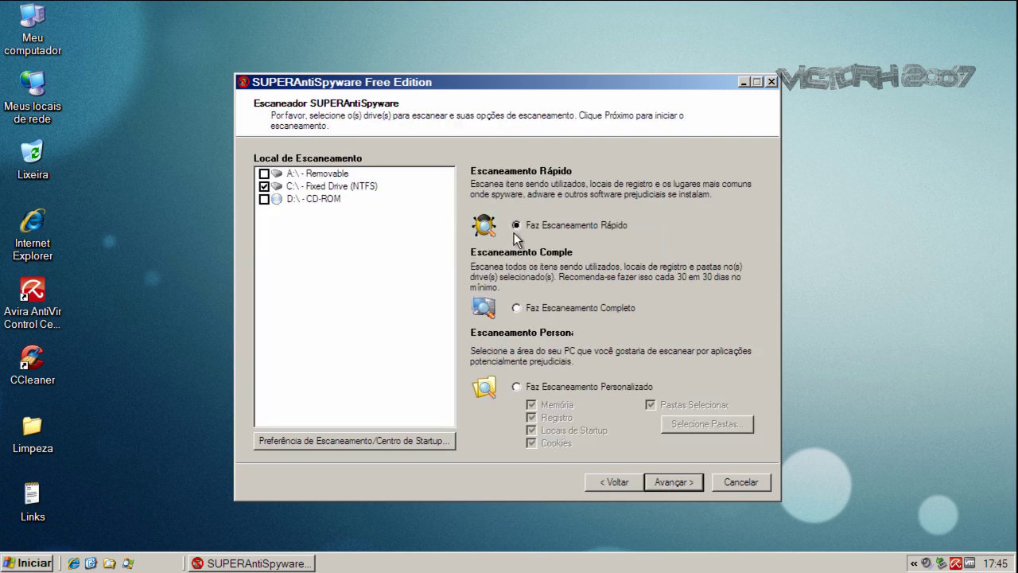
pyautogui.click(672, 482)
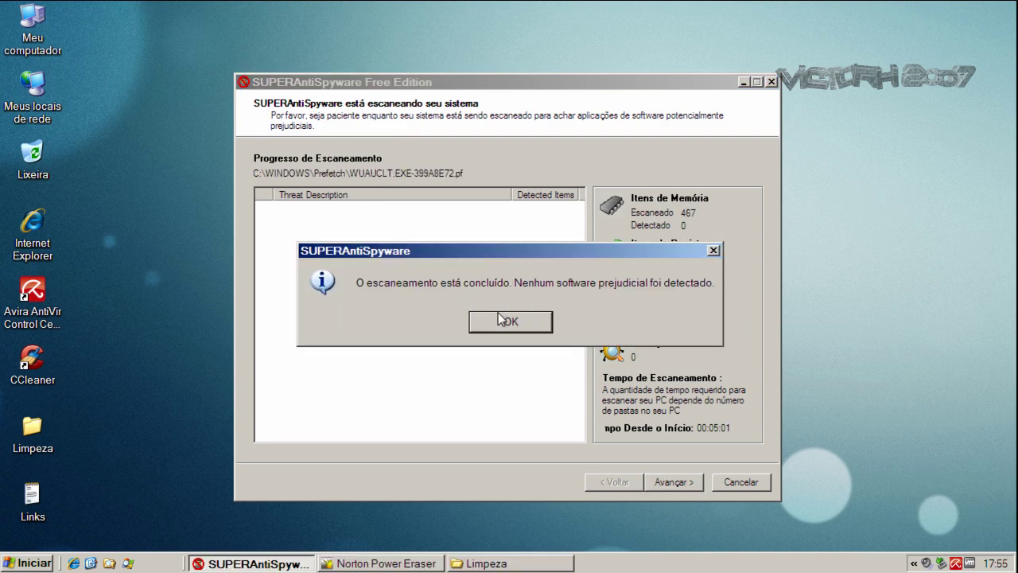
pyautogui.click(498, 322)
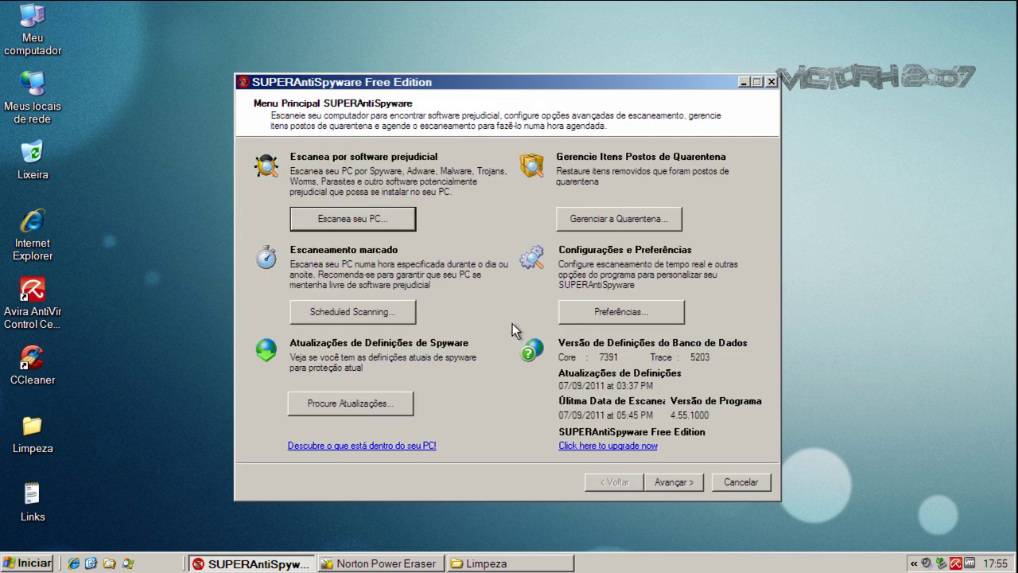
pyautogui.click(727, 485)
# Step: Switch to Norton Power Eraser, check its scan results, and close it without fixing PPJoyBus.sys
pyautogui.click(280, 562)
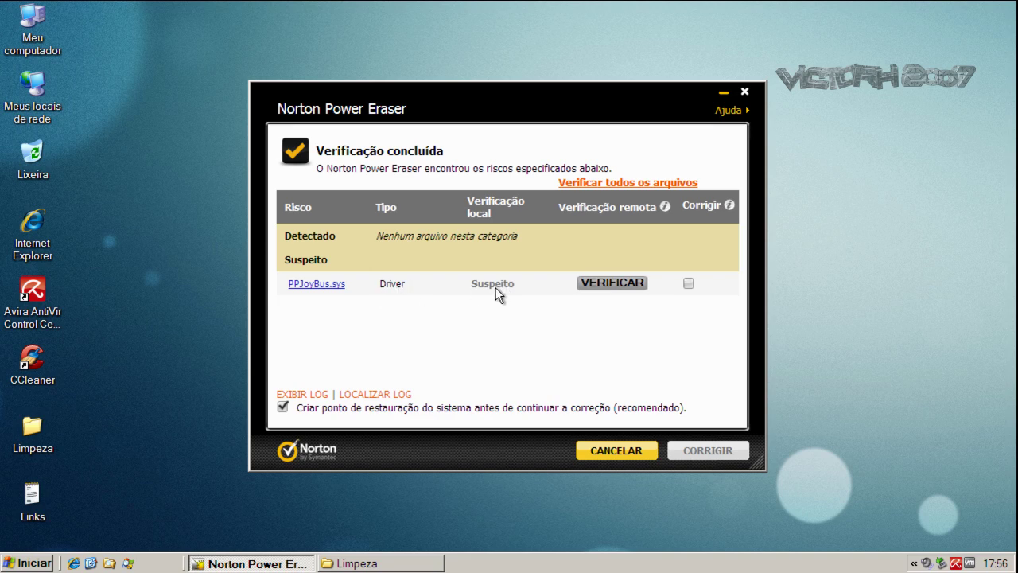
pyautogui.click(744, 91)
# Step: Bring up the Limpeza folder and launch the TDSSKiller and l0imopxd rootkit scanners from it
pyautogui.click(224, 564)
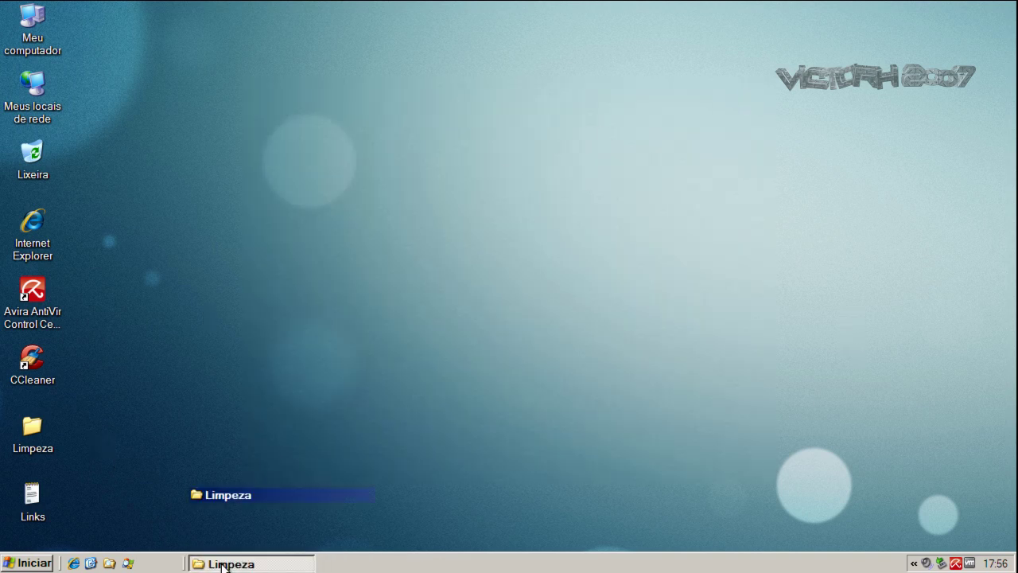
pyautogui.click(486, 162)
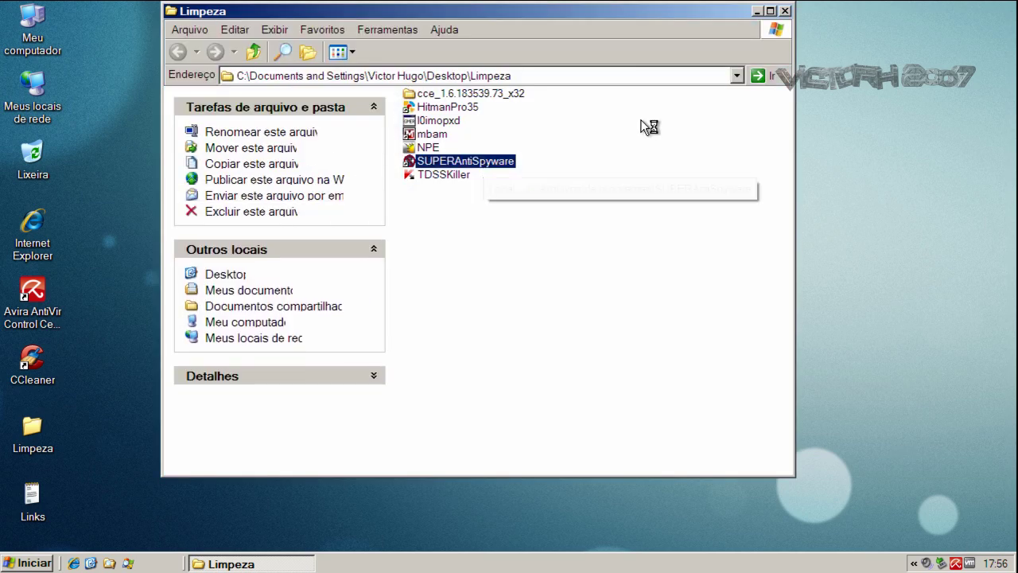
pyautogui.click(453, 176)
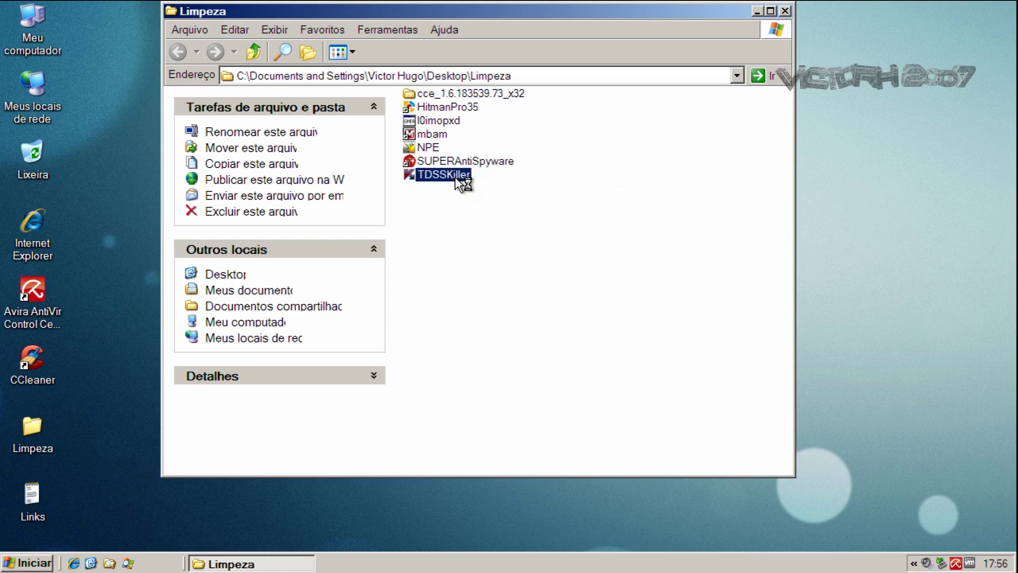
pyautogui.click(446, 123)
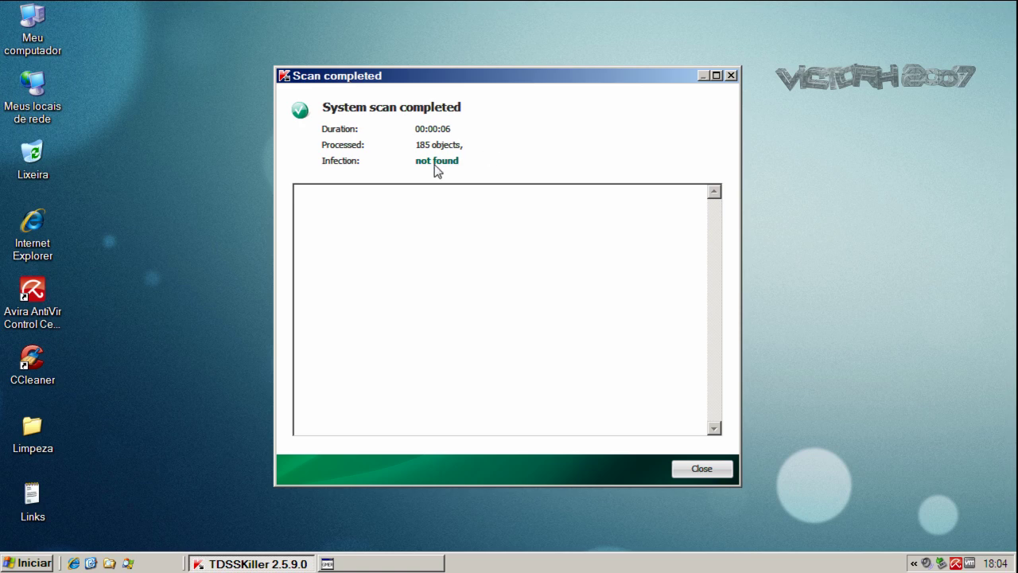
# Step: Close the TDSSKiller scan report, check the GMER scan results, and exit both GMER and TDSSKiller
pyautogui.click(709, 469)
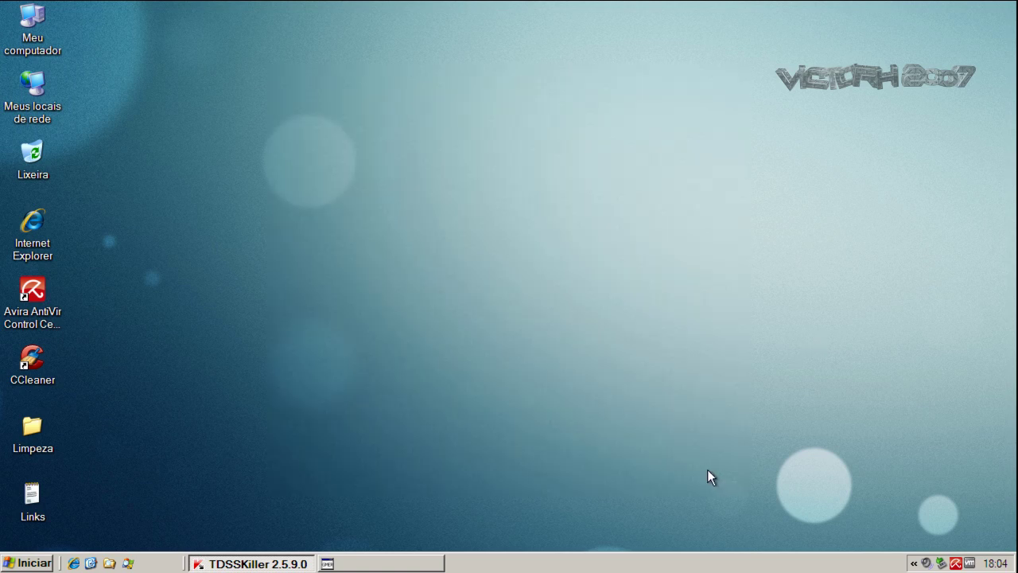
pyautogui.click(385, 563)
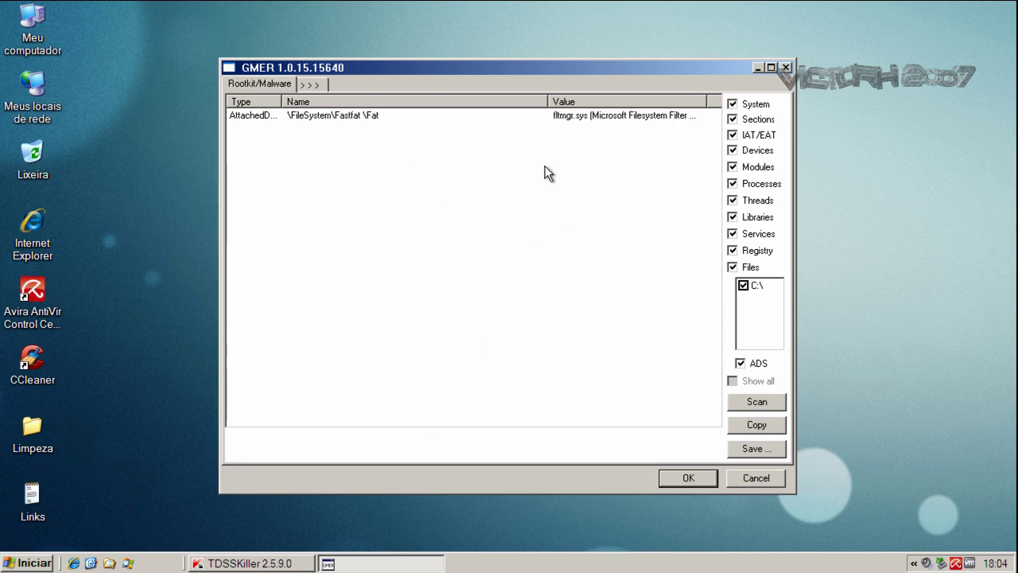
pyautogui.click(785, 67)
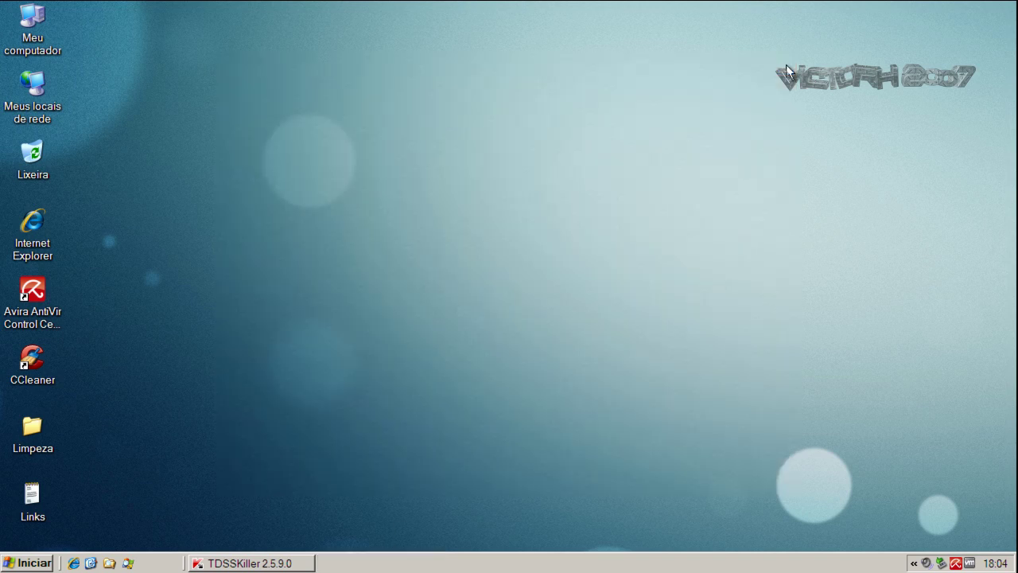
pyautogui.rightClick(280, 562)
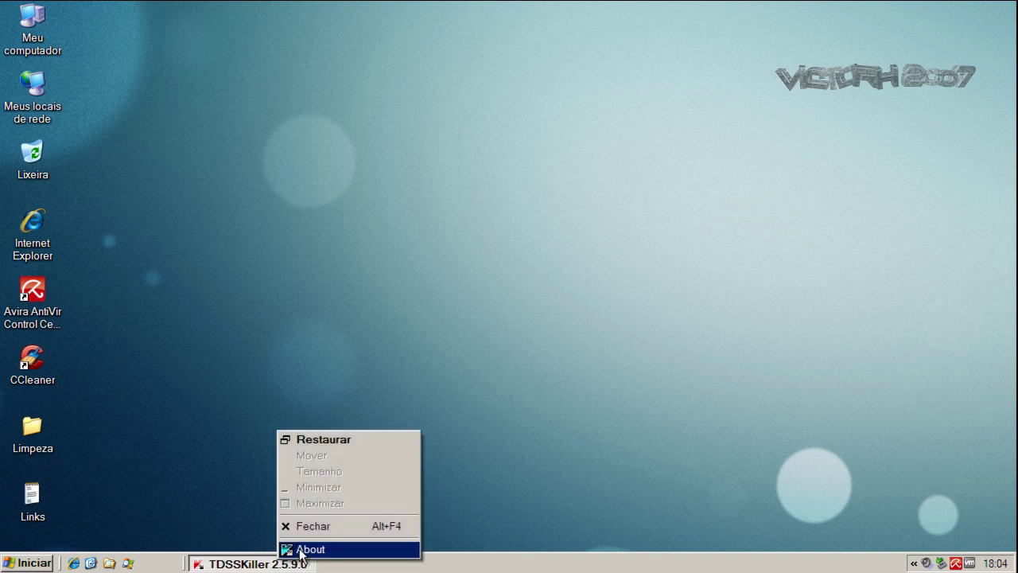
pyautogui.click(304, 530)
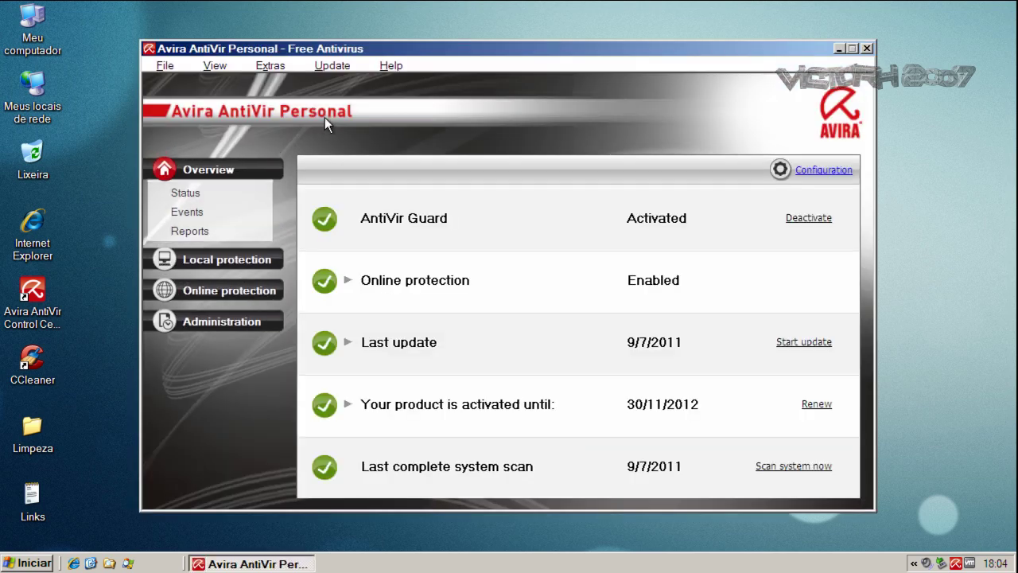
pyautogui.moveTo(358, 49); pyautogui.dragTo(329, 48)
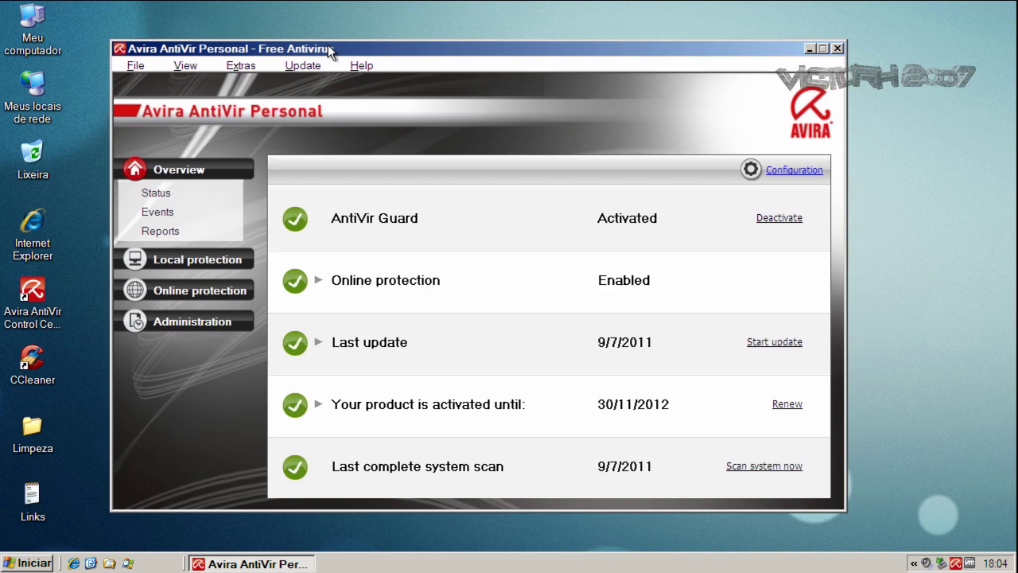